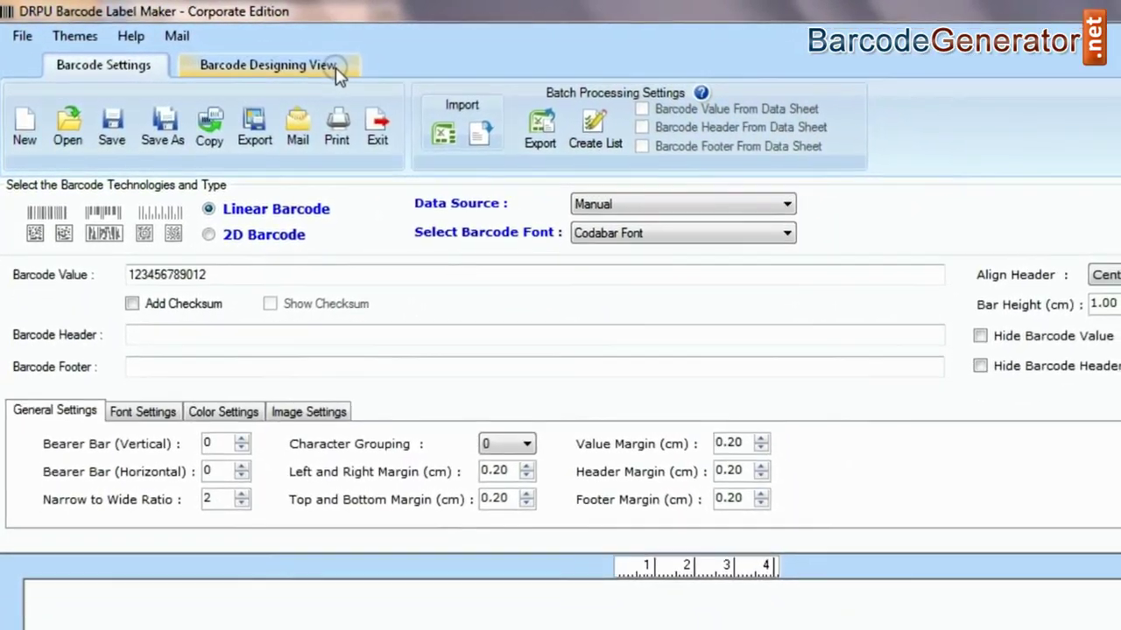
click(600, 233)
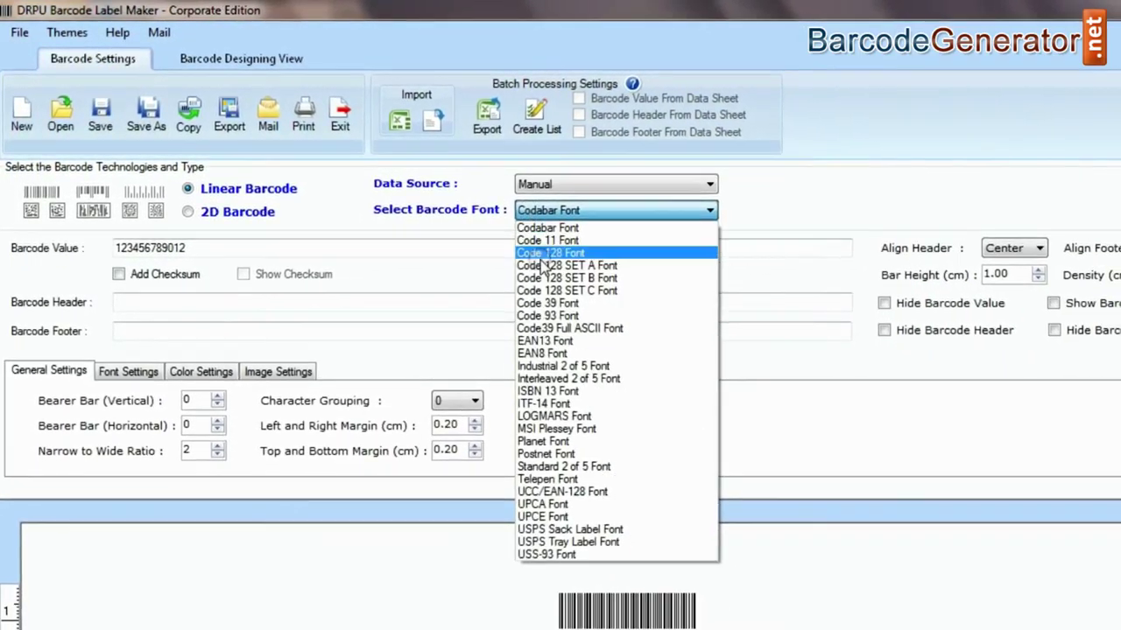
click(554, 416)
double_click(166, 212)
text(9632587401236D)
Step: Add header 'LOGMARS Barcode Font' and footer 'Designed using DRPU Software', and raise bar height to 1.10
click(167, 258)
text(LOGMARS Barcode Font)
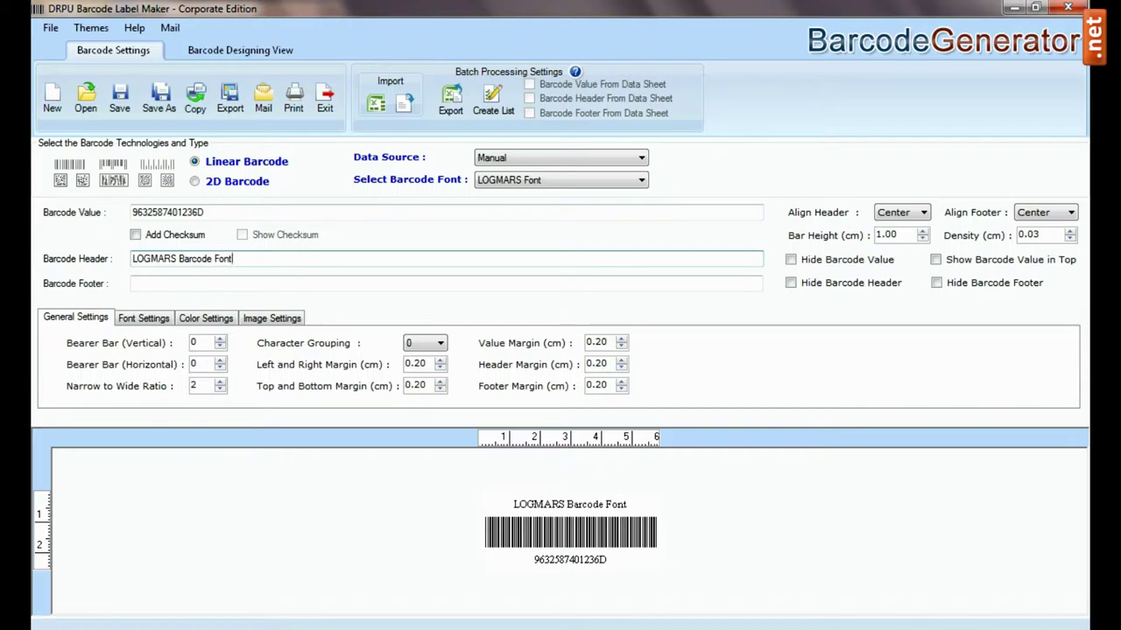
click(136, 283)
text(Designed using DRPU Software)
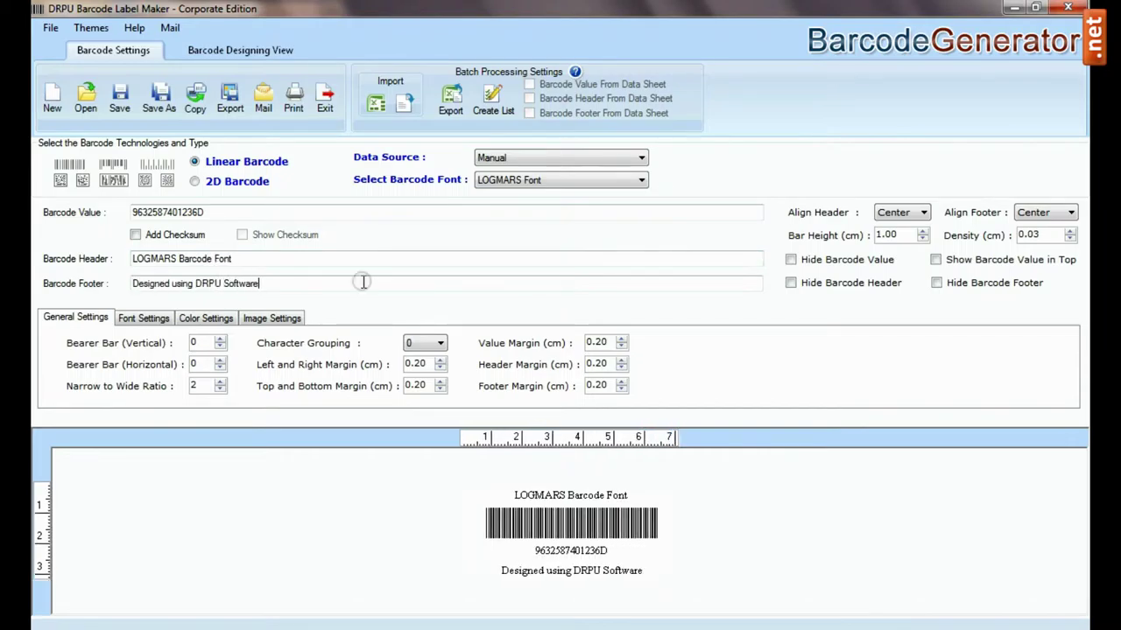
click(924, 231)
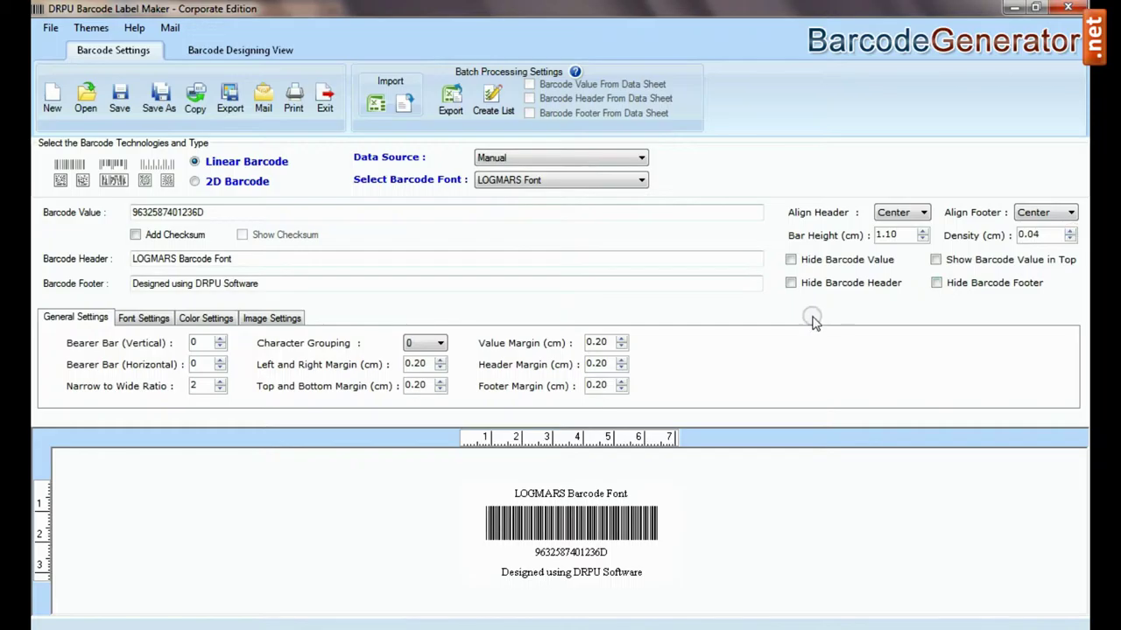
Step: Set the barcode header font to Microsoft Sans Serif Bold, size 14
click(138, 321)
click(246, 351)
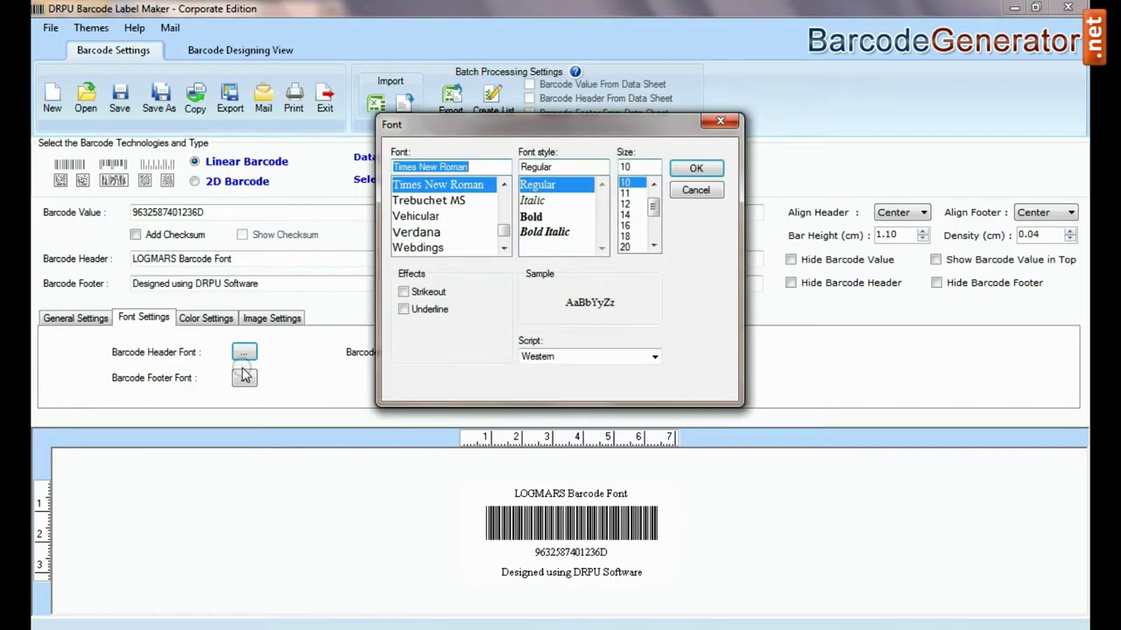
scroll(447, 214, up, 5)
click(444, 200)
click(560, 217)
click(625, 214)
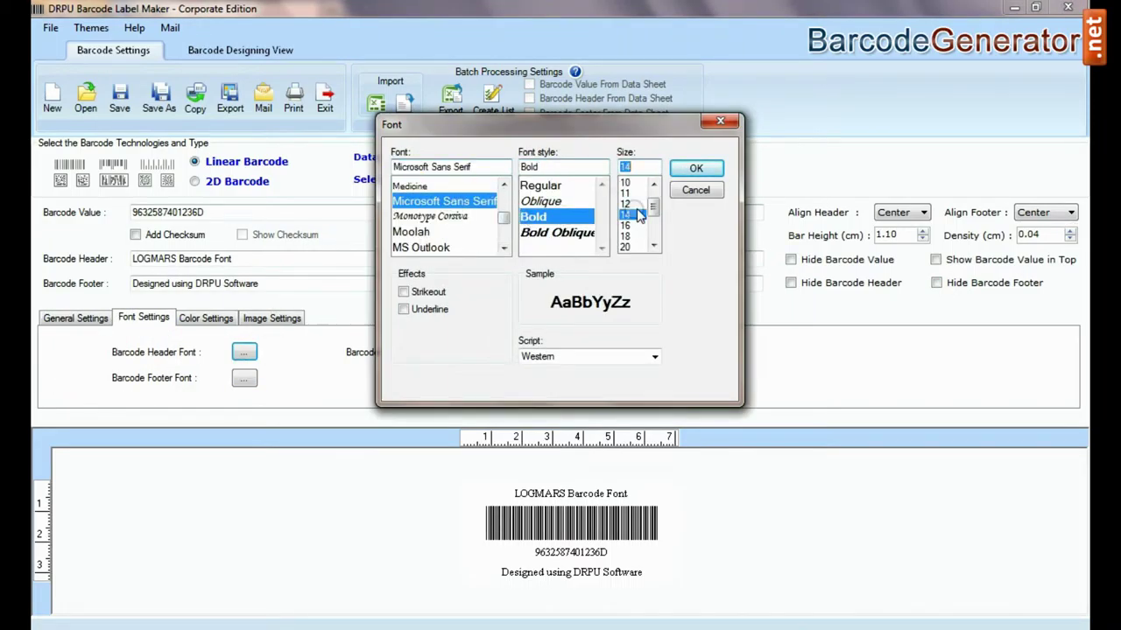
click(695, 168)
Step: Keep black bars and 0° orientation, then bring up the Barcode Designing View
click(205, 317)
click(219, 350)
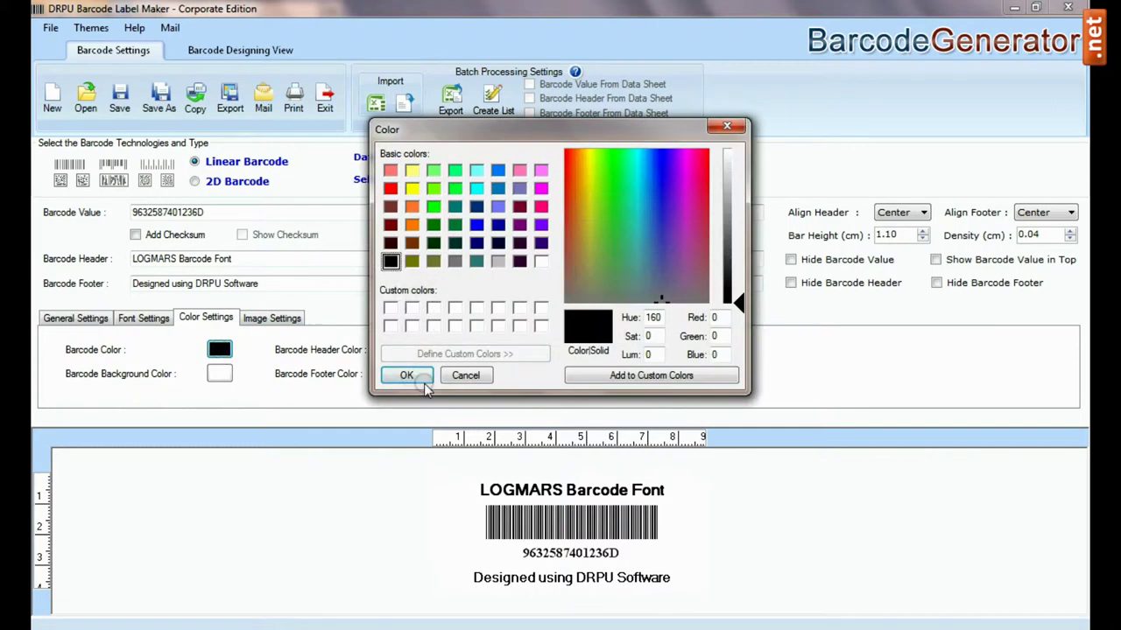
click(407, 375)
click(273, 317)
click(512, 376)
click(483, 387)
click(486, 378)
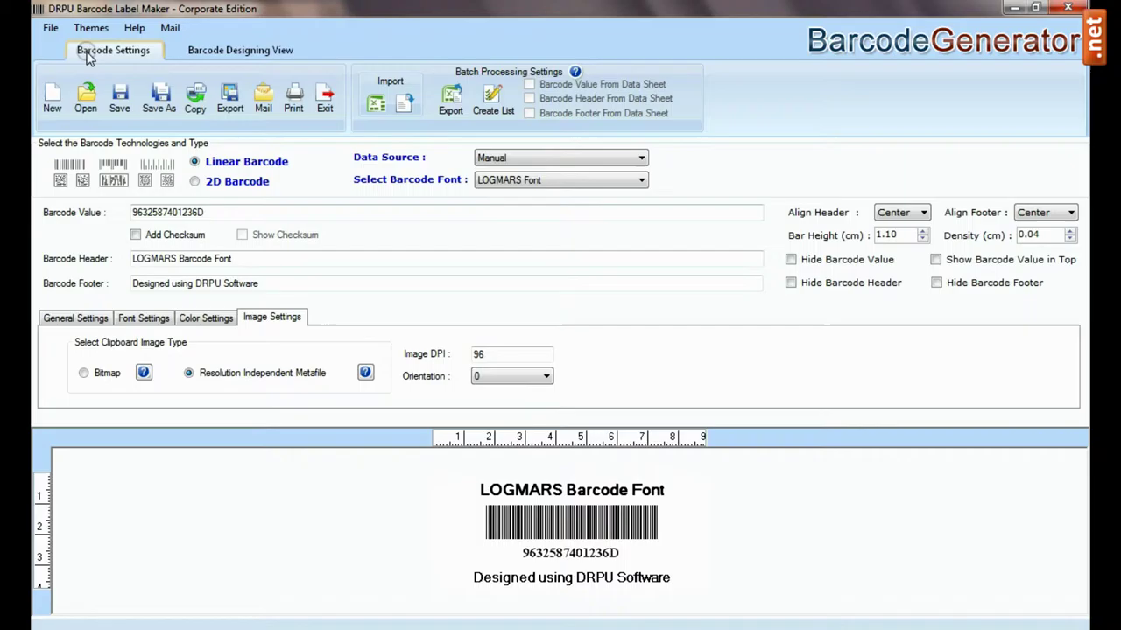
click(479, 603)
Step: Make the card a 72×50 mm rounded rectangle and place a default barcode on it
click(249, 52)
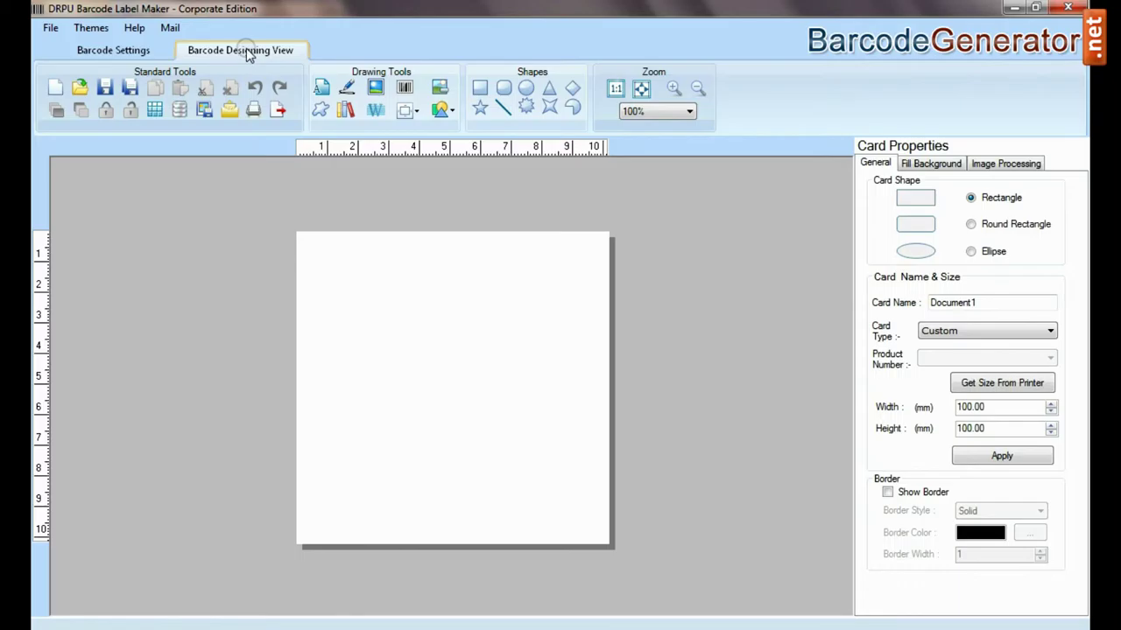
click(968, 224)
drag(1001, 408, 886, 420)
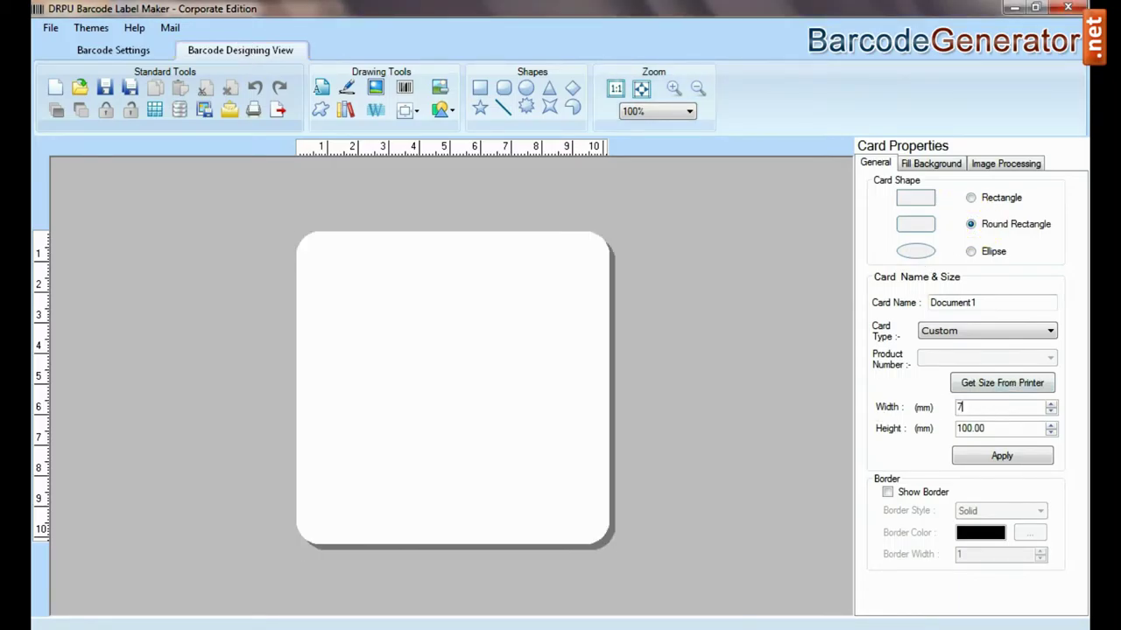
drag(1005, 428, 820, 442)
text(50)
click(958, 458)
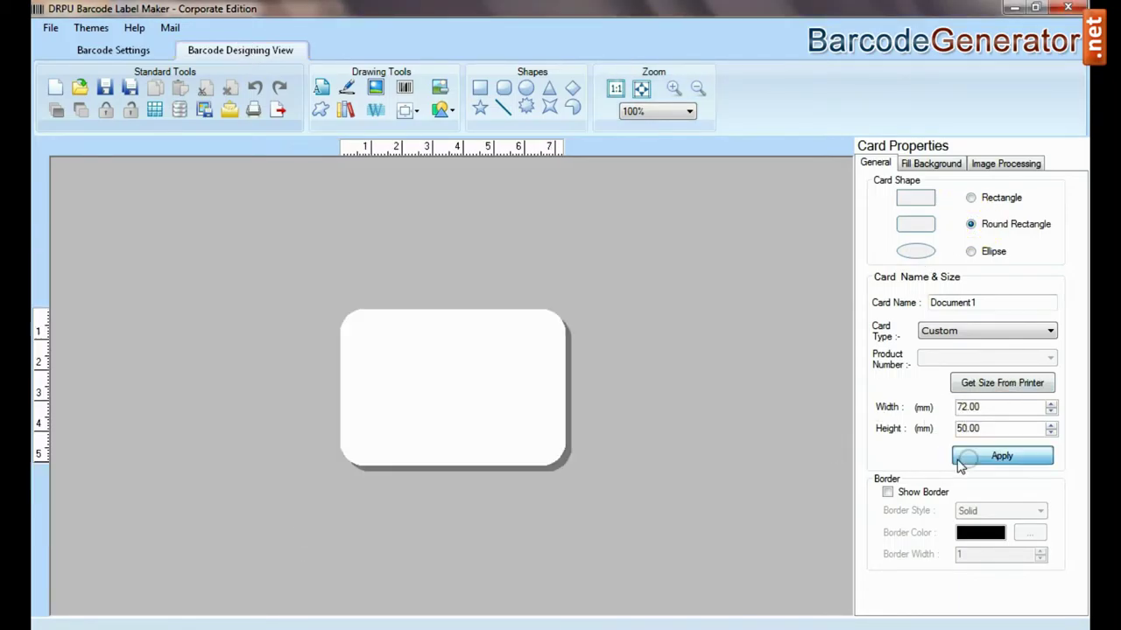
click(405, 89)
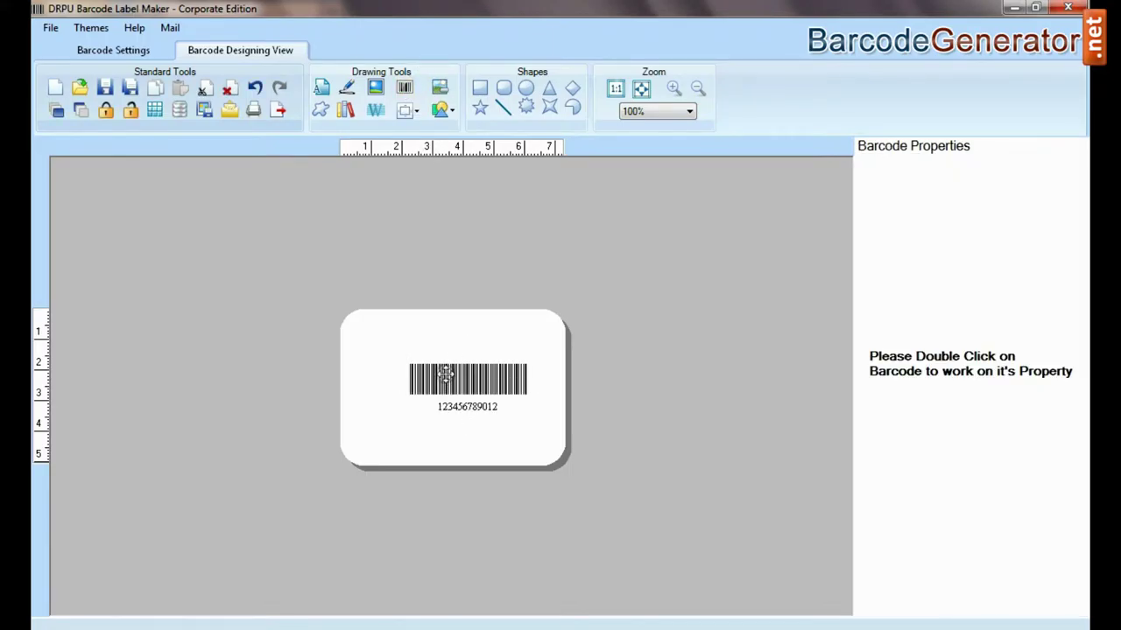
double_click(449, 381)
click(606, 94)
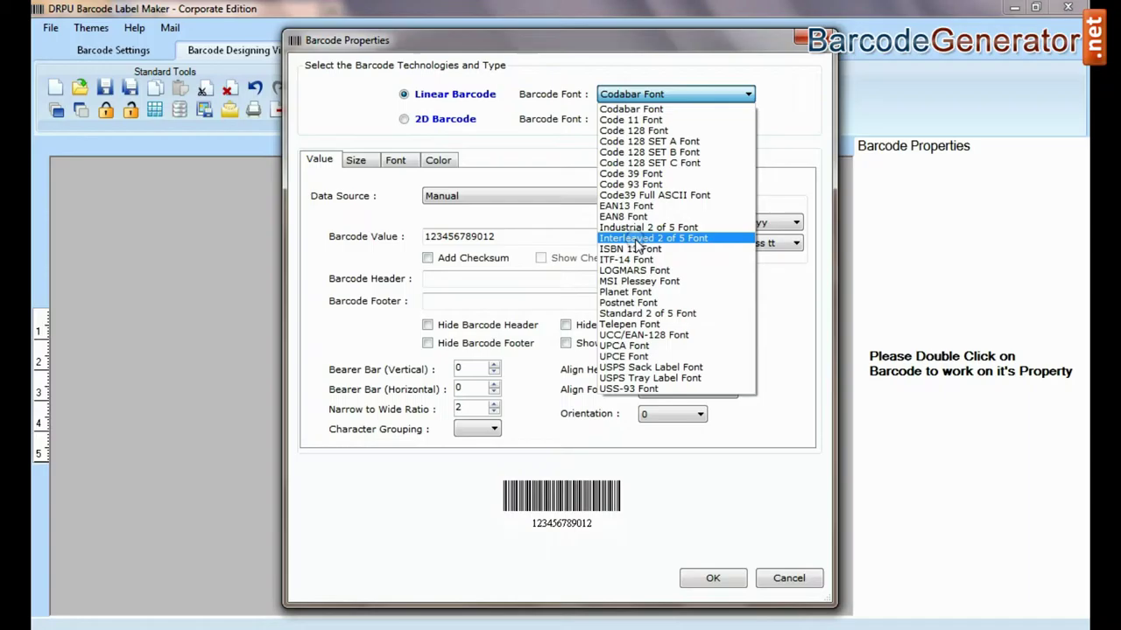
click(637, 270)
double_click(464, 236)
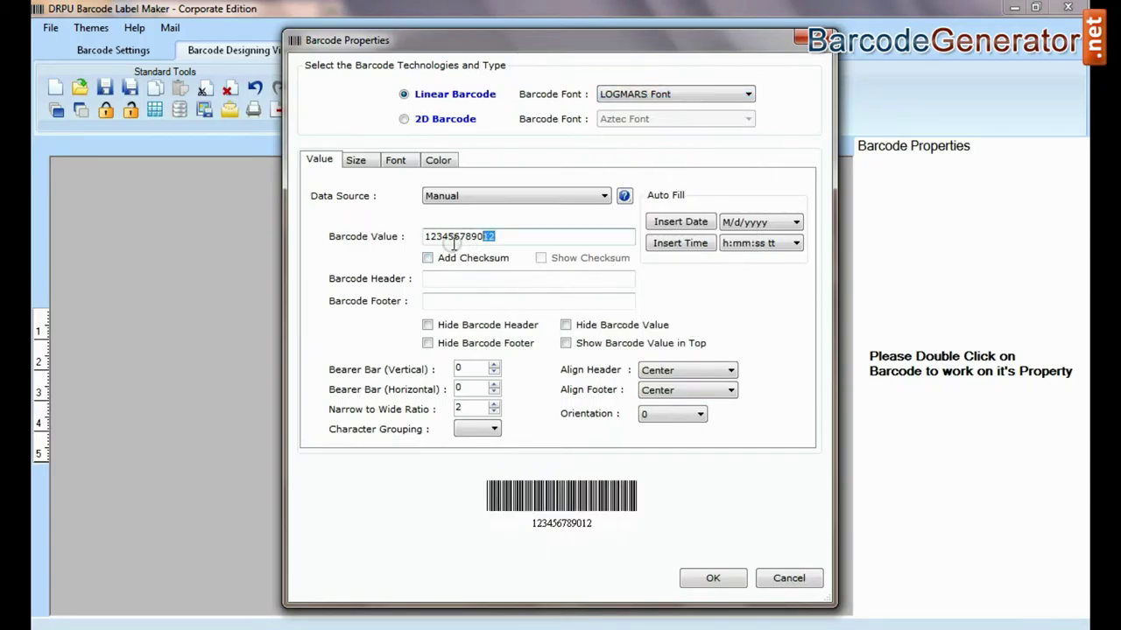
text(9632587401236D)
click(454, 279)
text(LOGMARS Barcode Font)
click(431, 299)
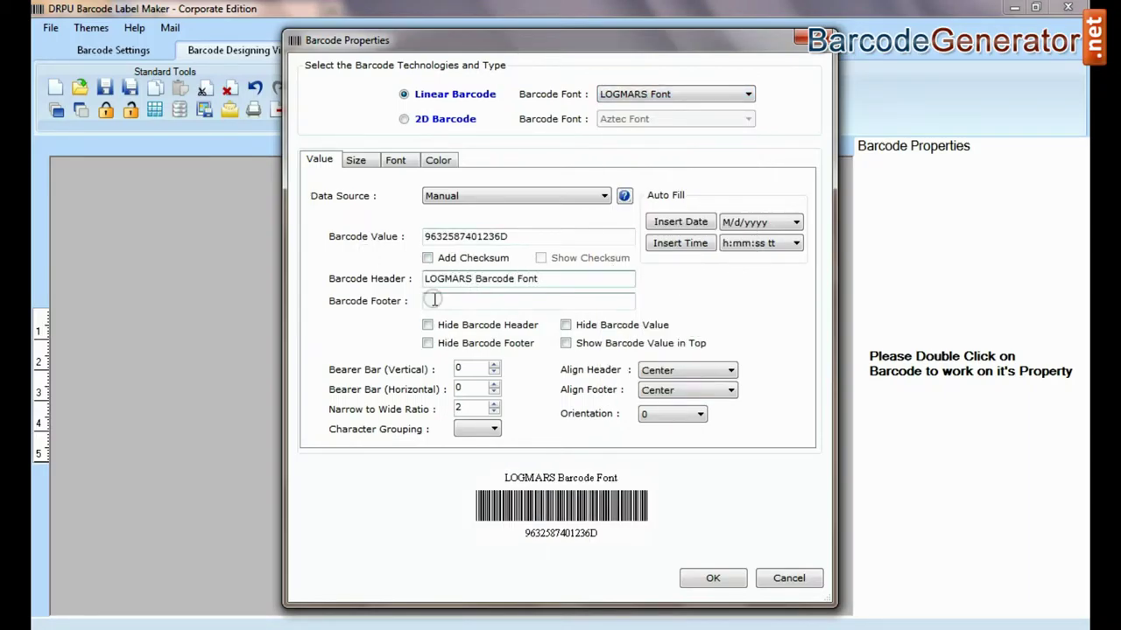
text(Designed using DRPU Software)
Step: Raise the bar height to 1.3, leaving the bar density unchanged
click(356, 160)
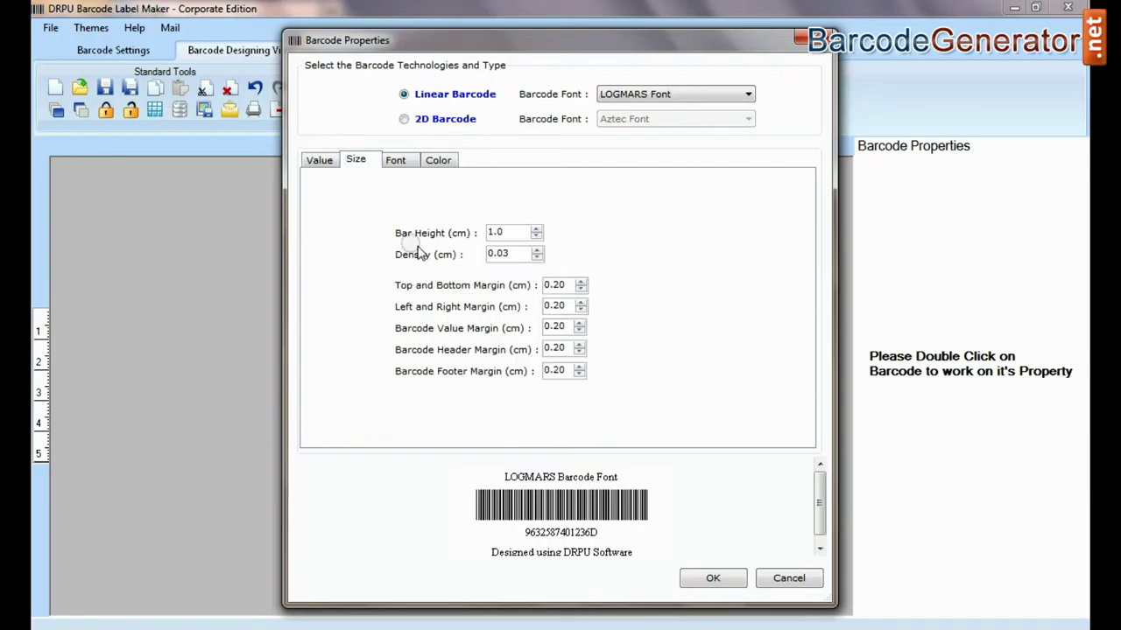
click(537, 229)
click(537, 229)
click(536, 230)
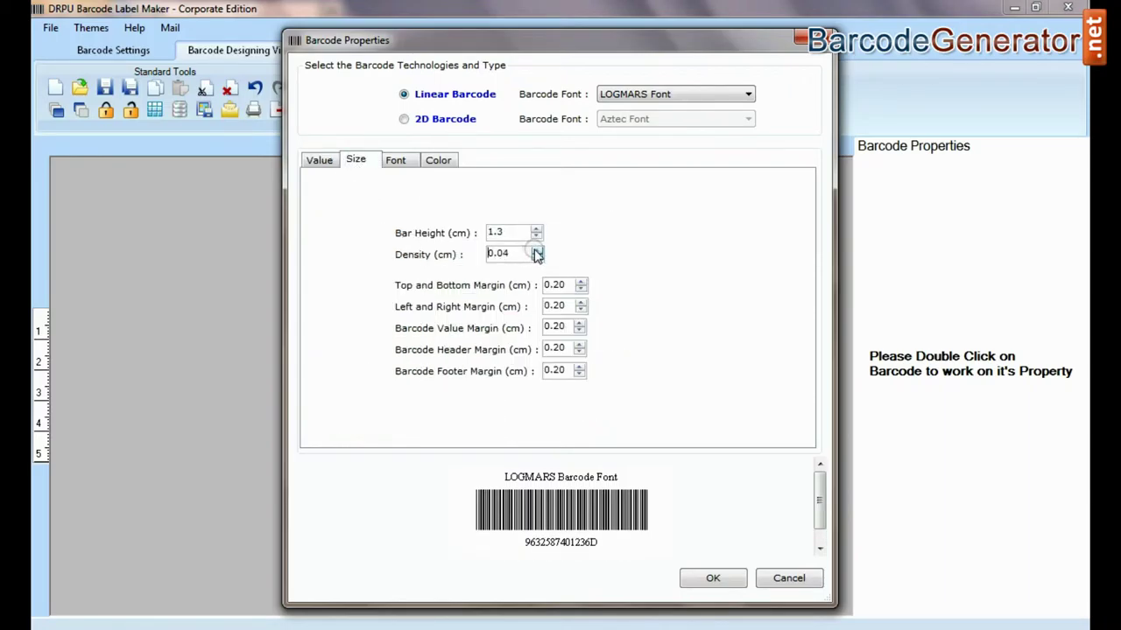
click(537, 249)
click(537, 256)
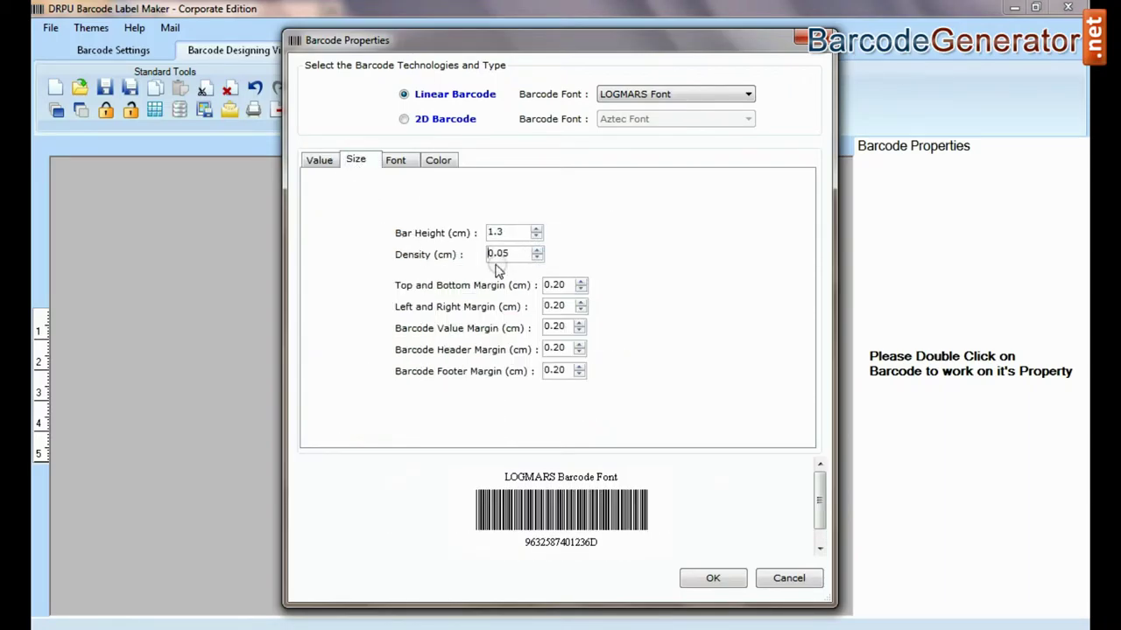
Step: Make the header Microsoft Sans Serif bold and apply the barcode settings to the card
click(393, 163)
click(560, 270)
text(m)
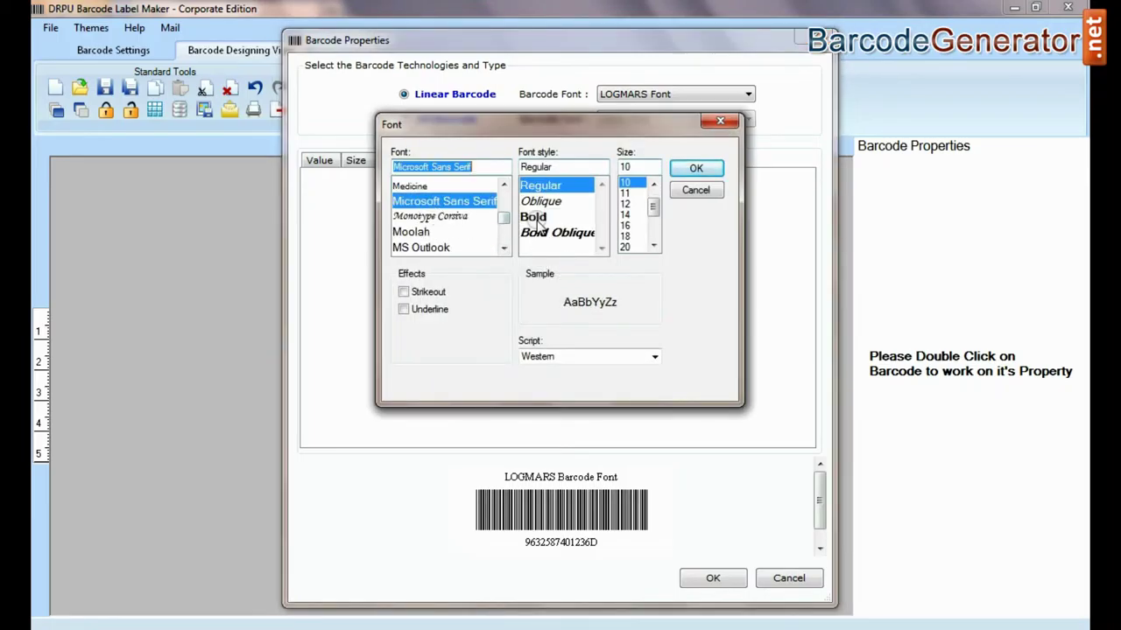
click(436, 201)
click(531, 216)
click(625, 214)
click(696, 168)
click(438, 159)
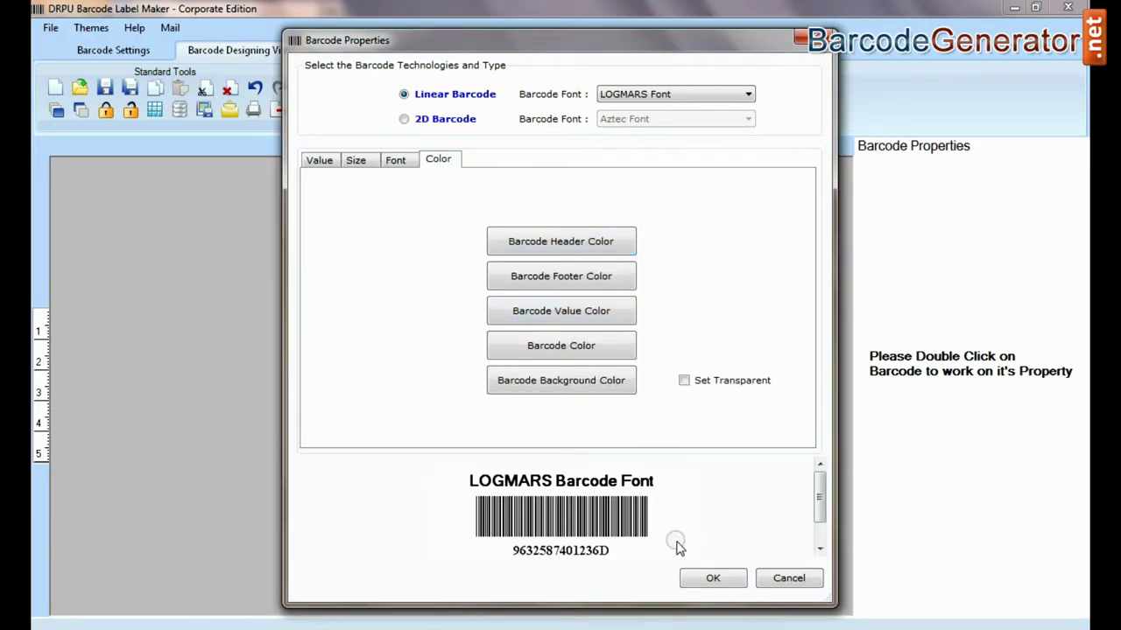
click(713, 578)
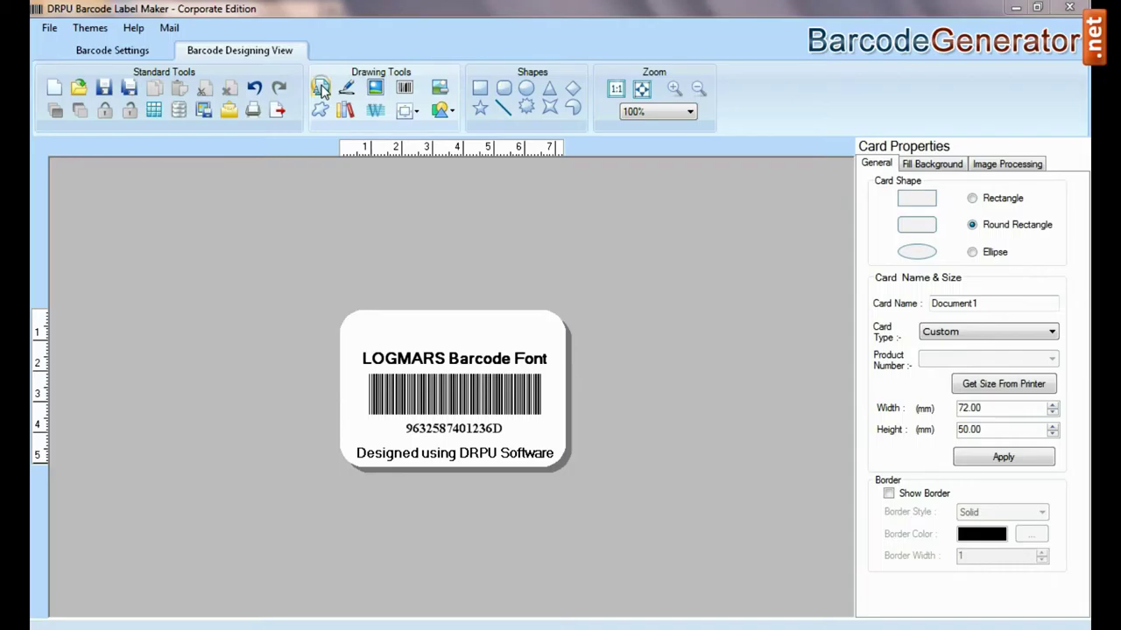
Step: Add a 'Sample of:' text box at the top of the card
click(320, 89)
click(454, 376)
drag(449, 366, 449, 331)
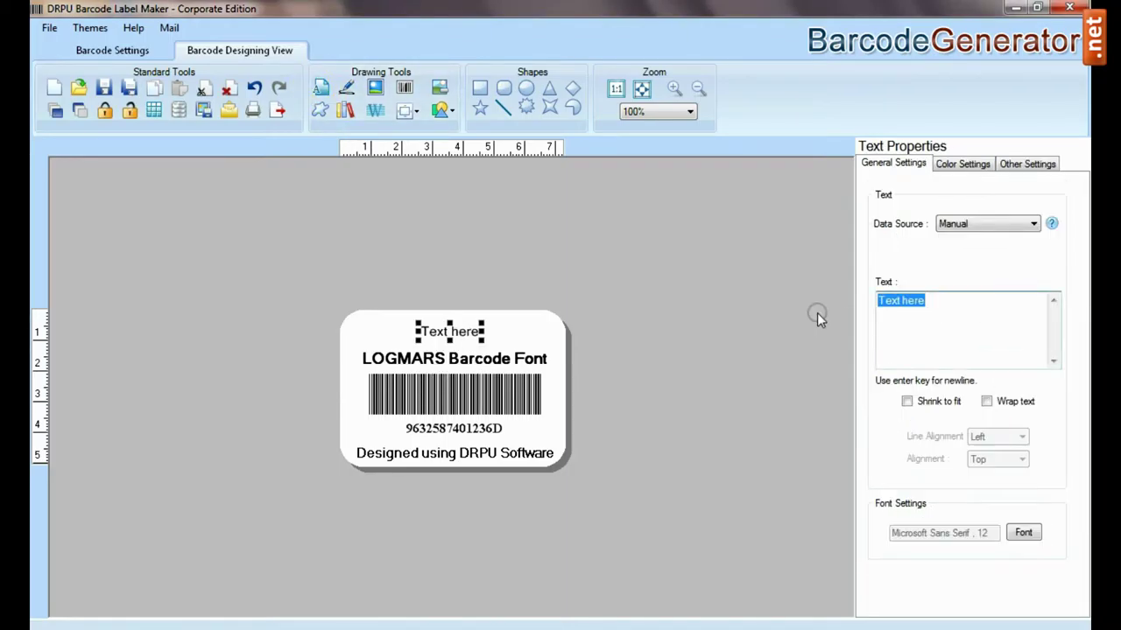
text(Sample of:)
Step: Make 'Sample of:' bold 14 pt and nudge it slightly left and up
click(1024, 532)
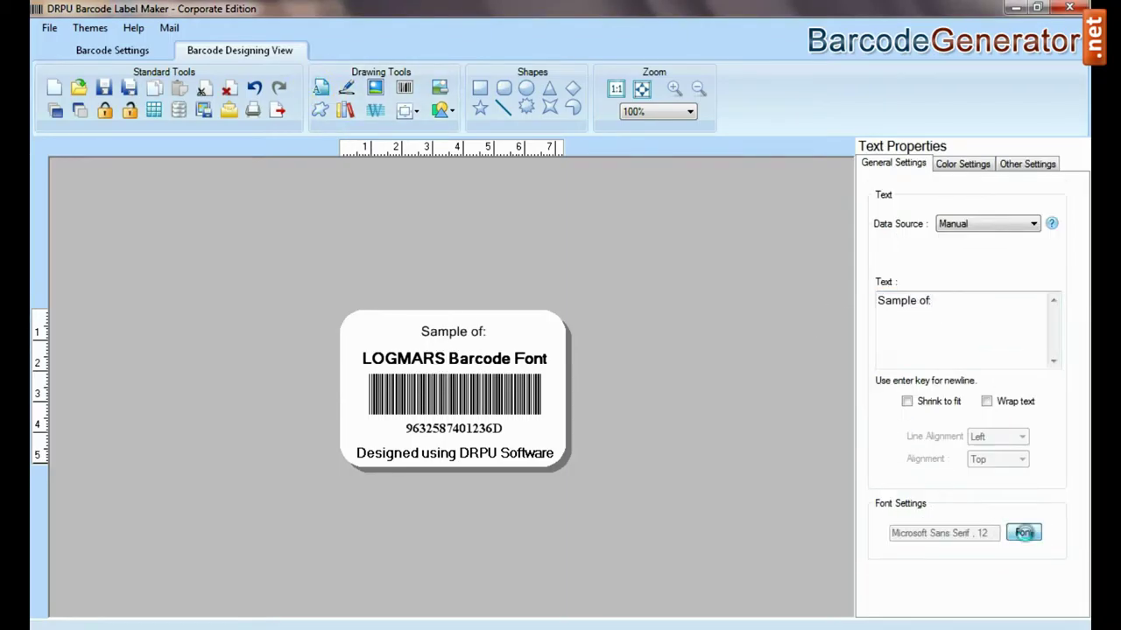
click(537, 215)
click(629, 190)
click(695, 165)
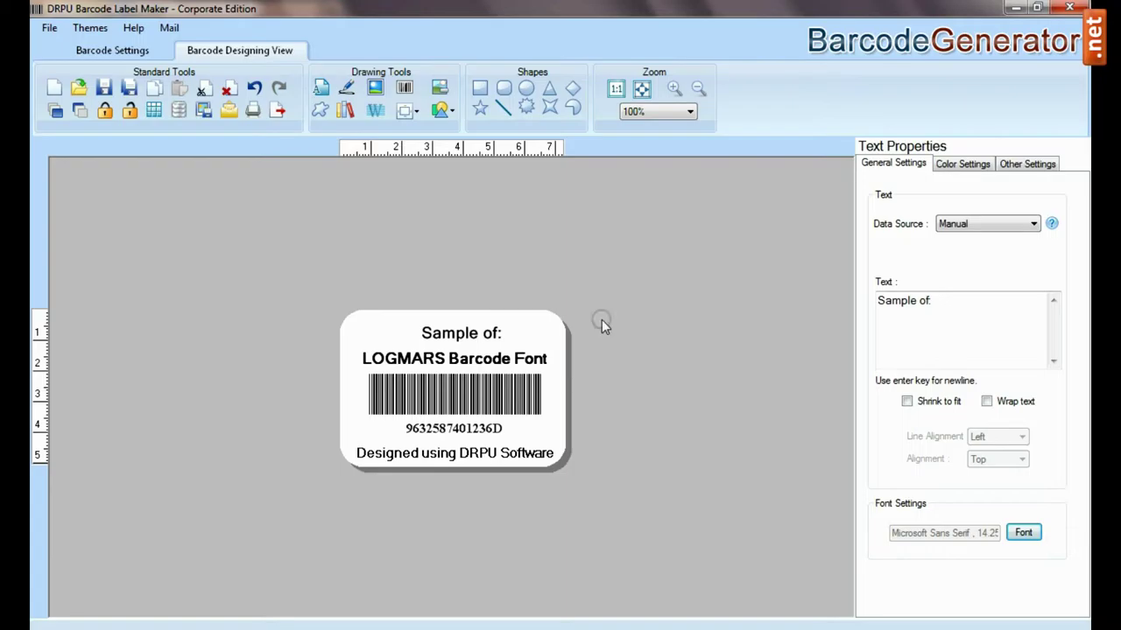
drag(470, 333, 459, 330)
click(488, 325)
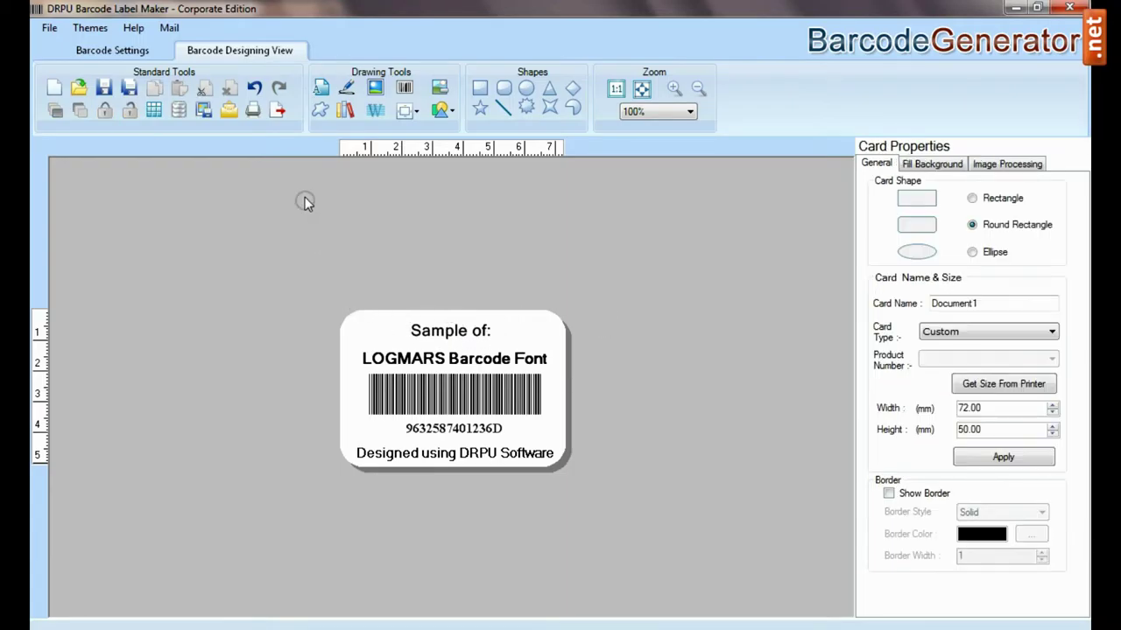
click(377, 89)
Step: Try cropping a picture, then cancel without adding it
click(613, 127)
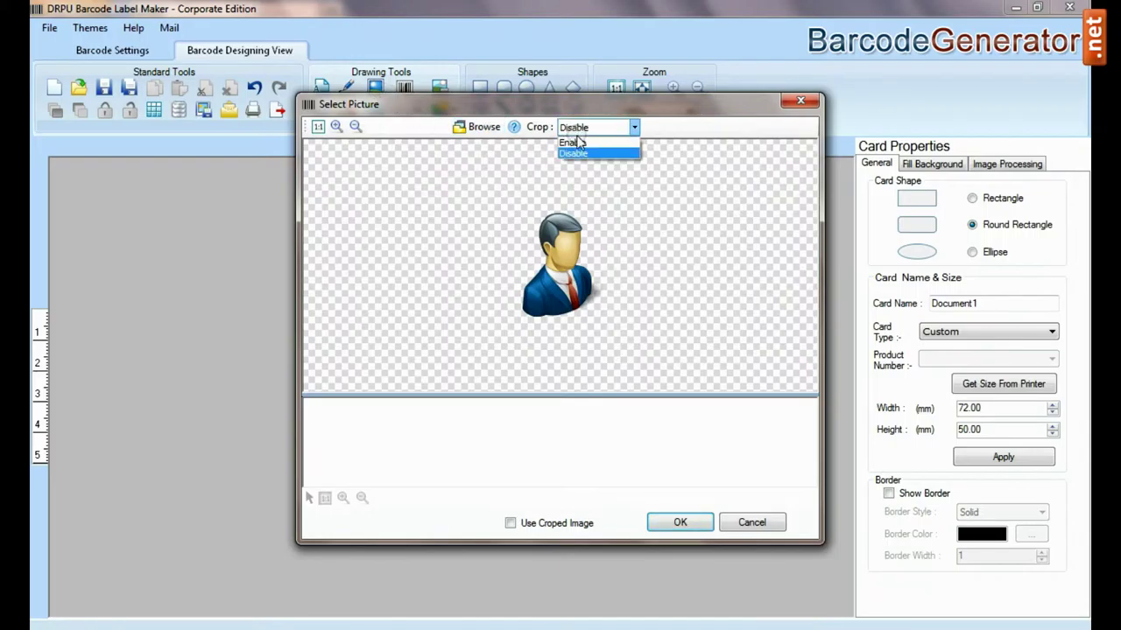
click(583, 139)
drag(538, 244, 613, 318)
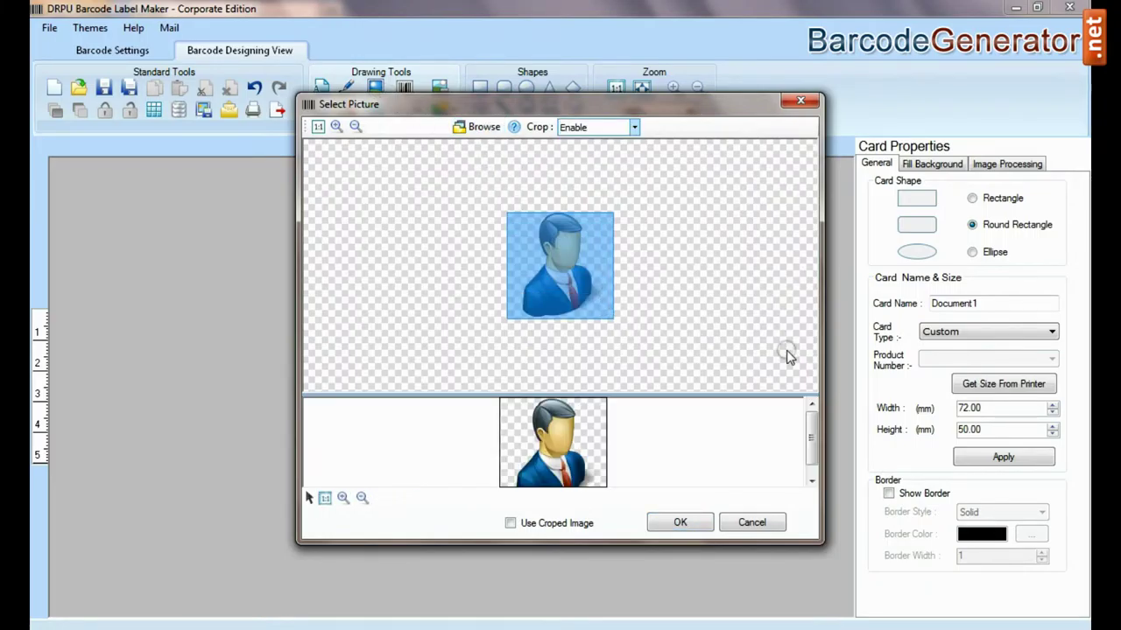
mouse_move(814, 424)
mouse_down()
mouse_move(813, 435)
mouse_move(811, 423)
mouse_up()
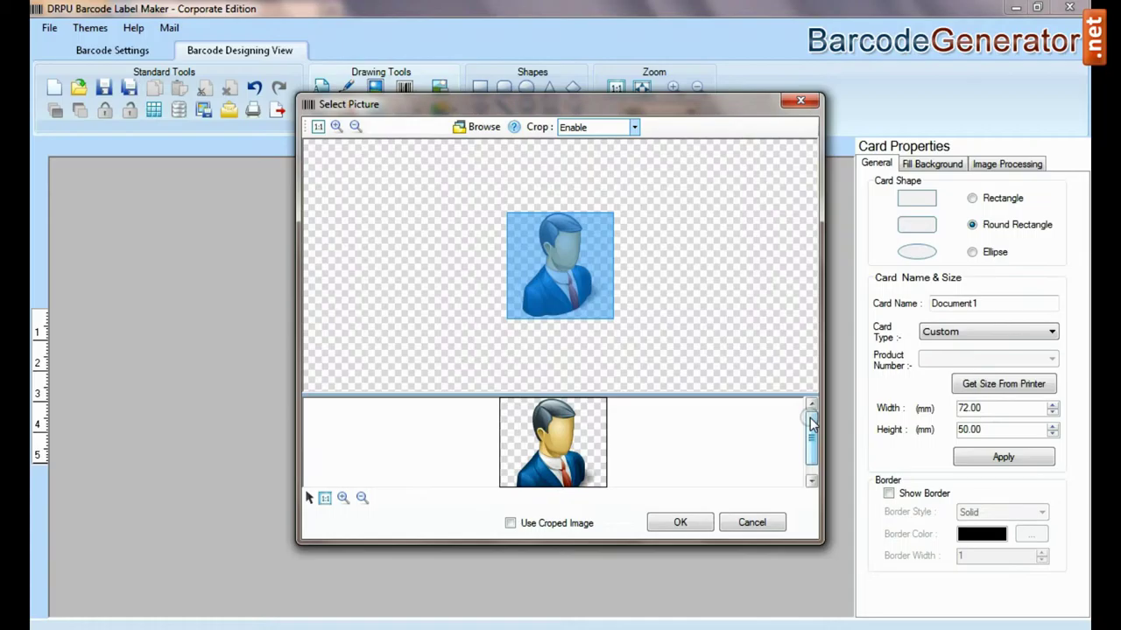
click(756, 522)
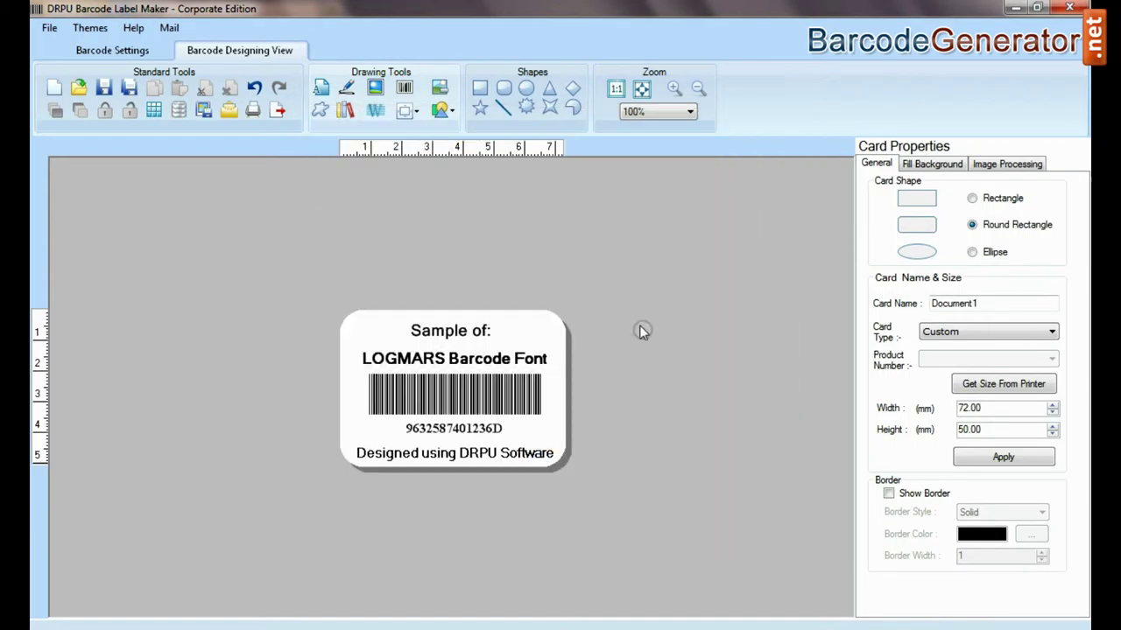
Step: Add a 2D barcode in the label's top-left corner beside 'Sample of:'
click(404, 87)
drag(442, 386, 386, 342)
double_click(383, 341)
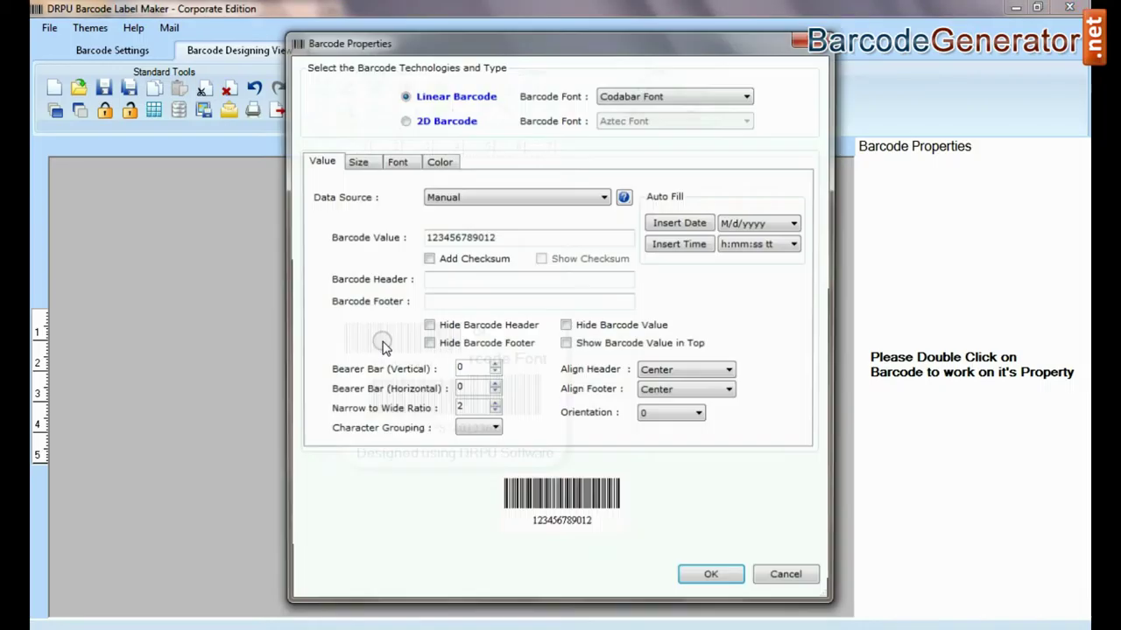
click(418, 117)
key(Return)
drag(353, 333, 368, 334)
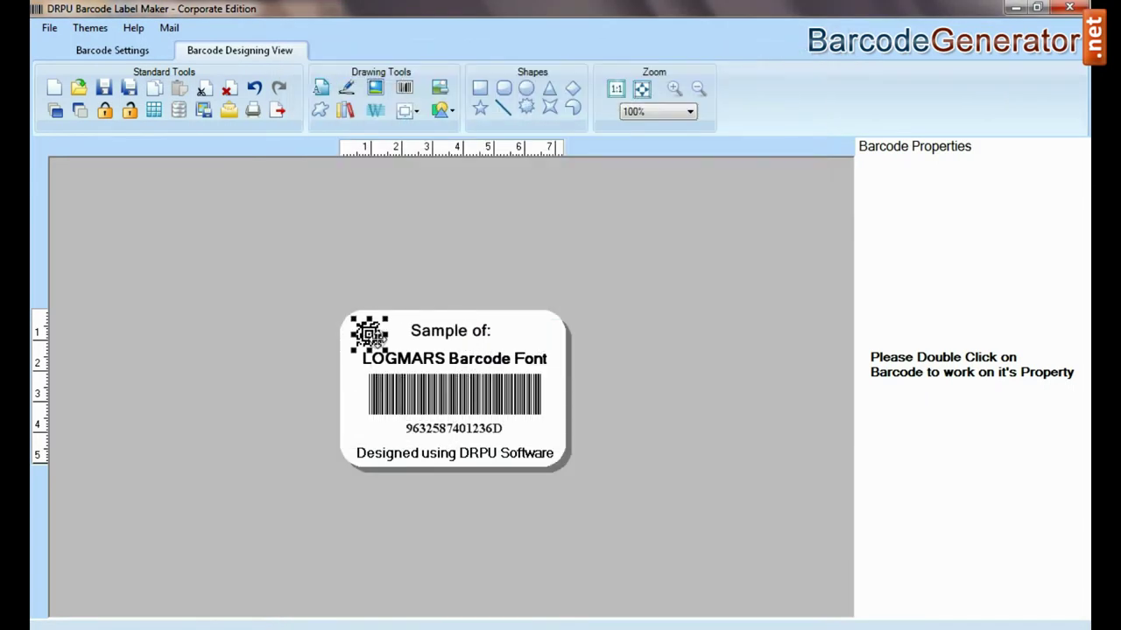
click(515, 337)
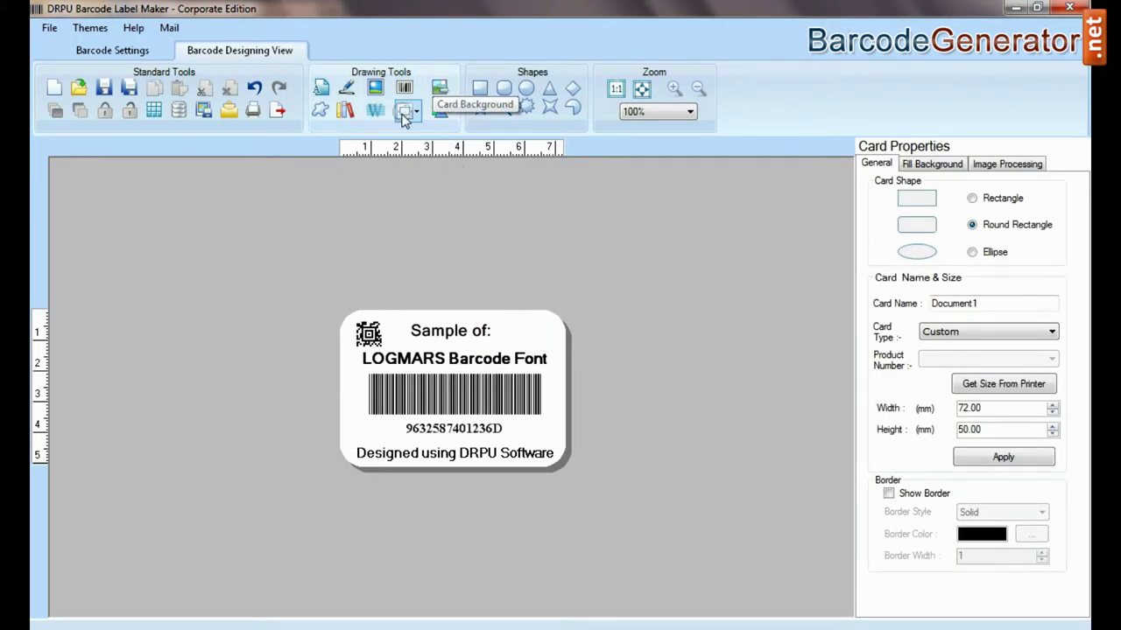
Step: Browse the custom shape categories, Medical then Sports, settling on Sports
click(321, 110)
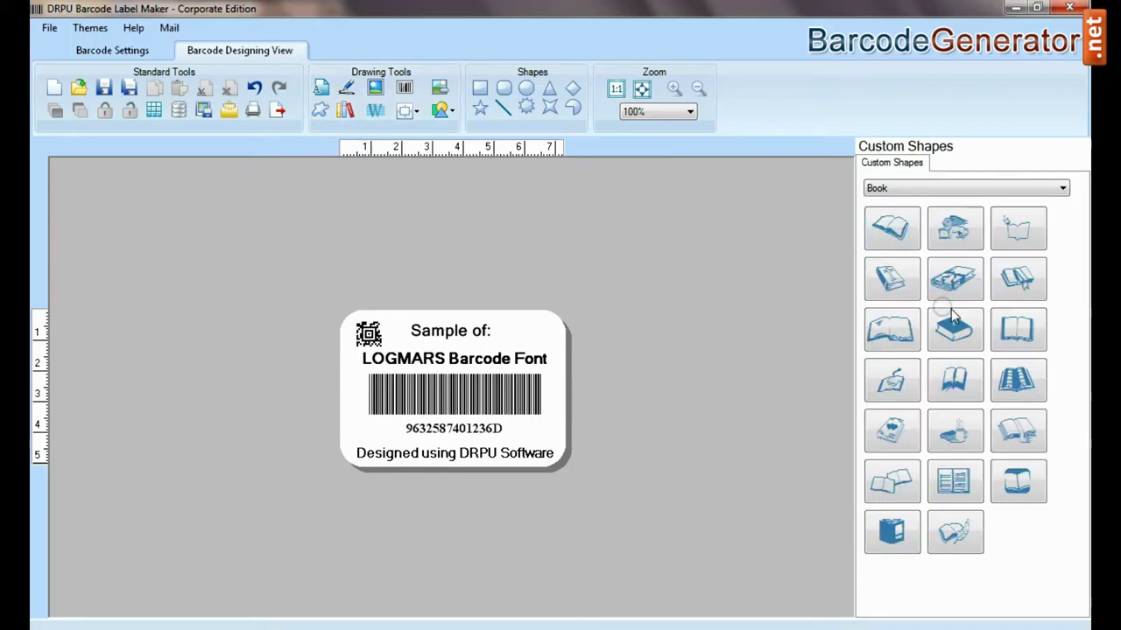
click(910, 188)
click(917, 268)
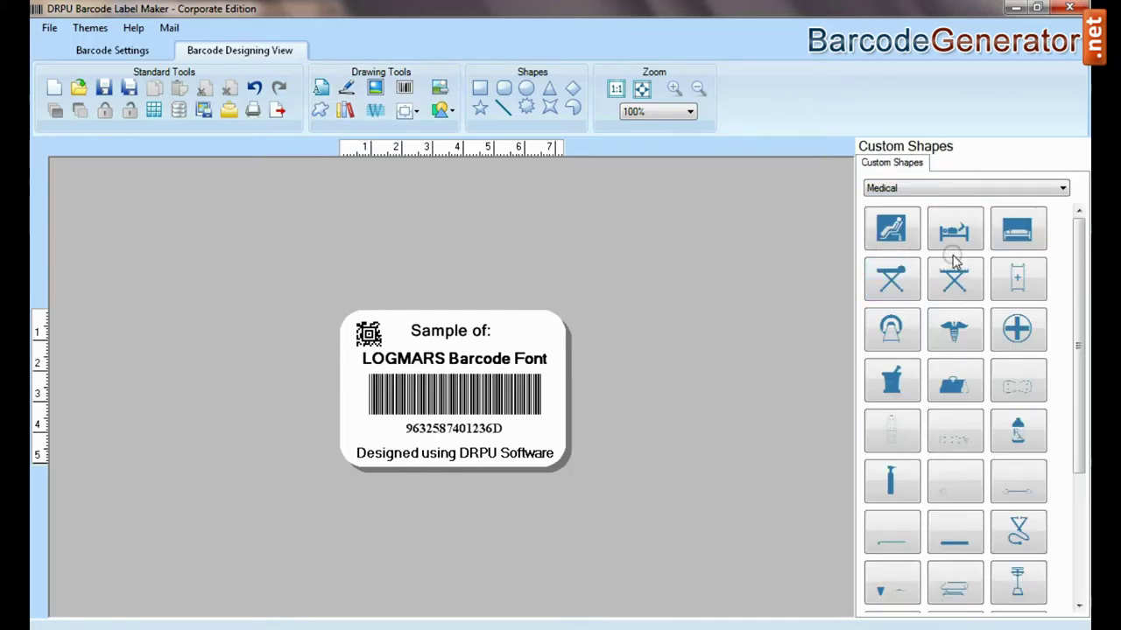
click(907, 189)
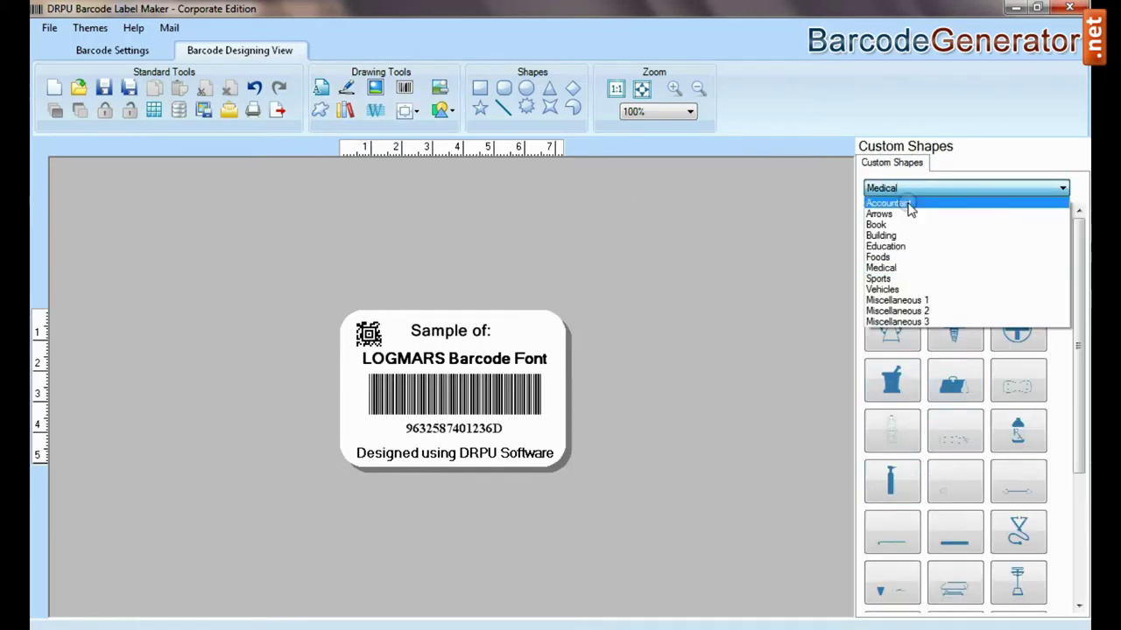
click(911, 278)
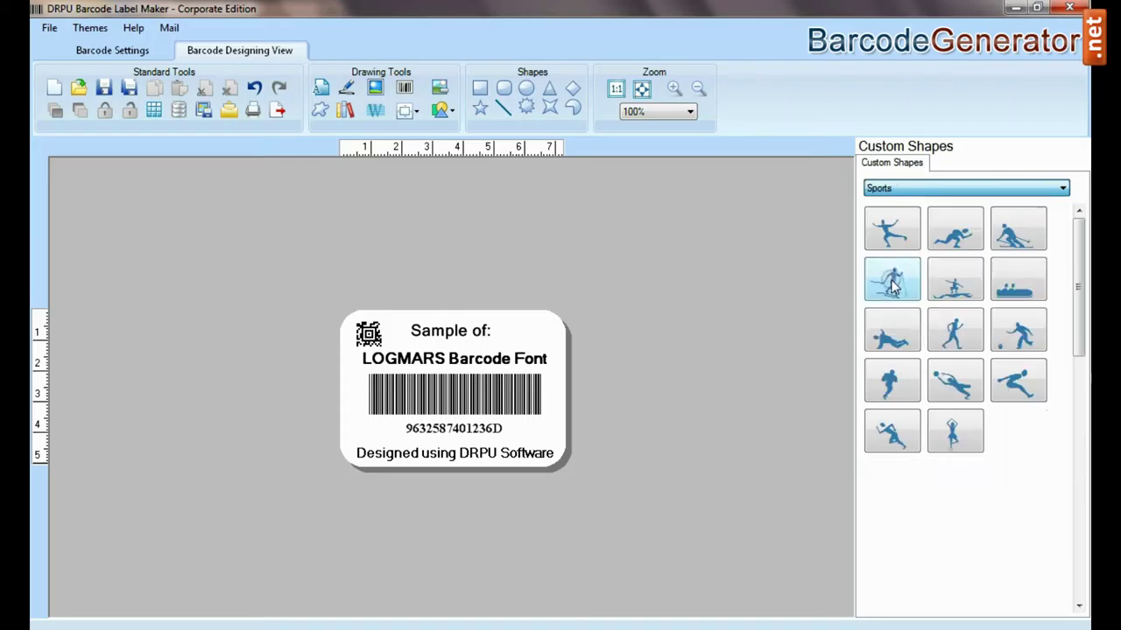
click(887, 191)
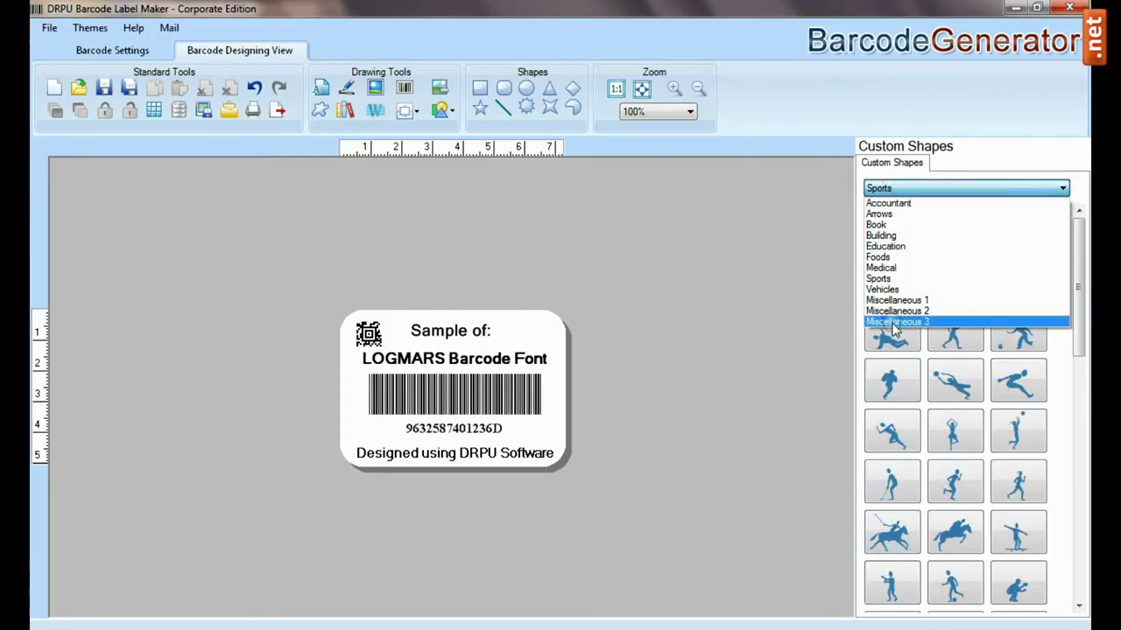
click(889, 189)
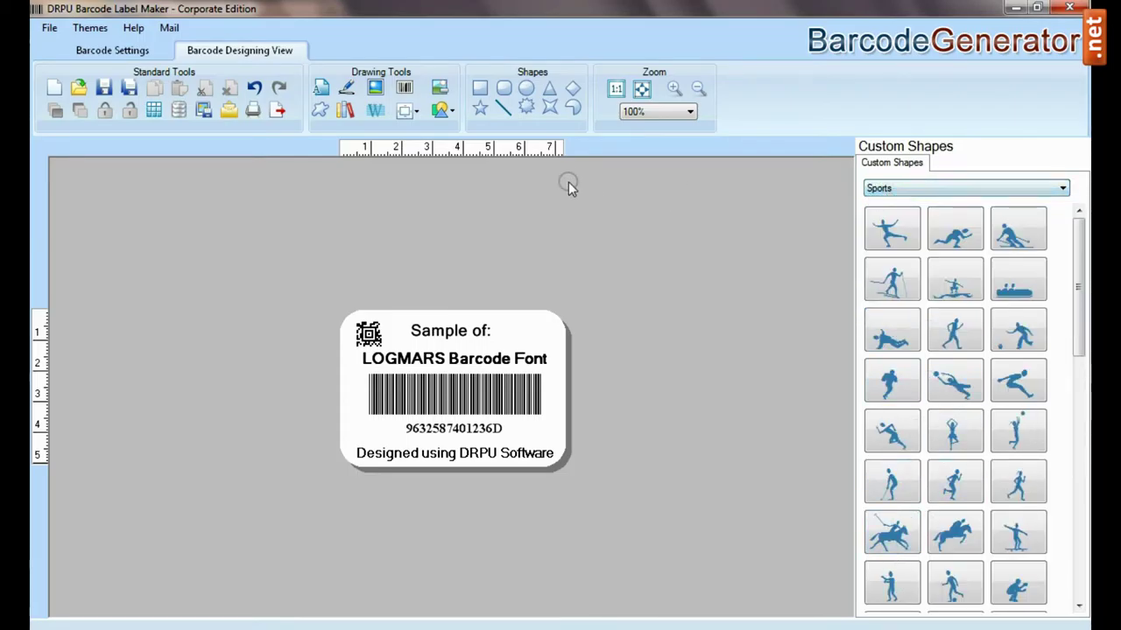
Step: Look through the Library Images and close it without adding anything
click(347, 112)
drag(823, 180, 801, 422)
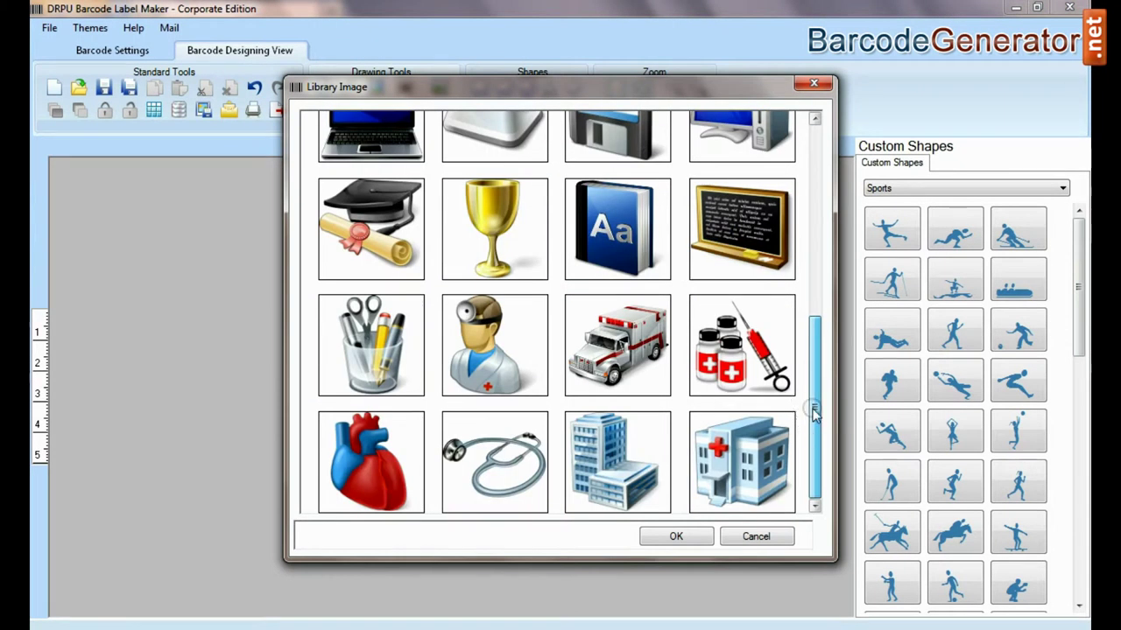
scroll(813, 415, up, 5)
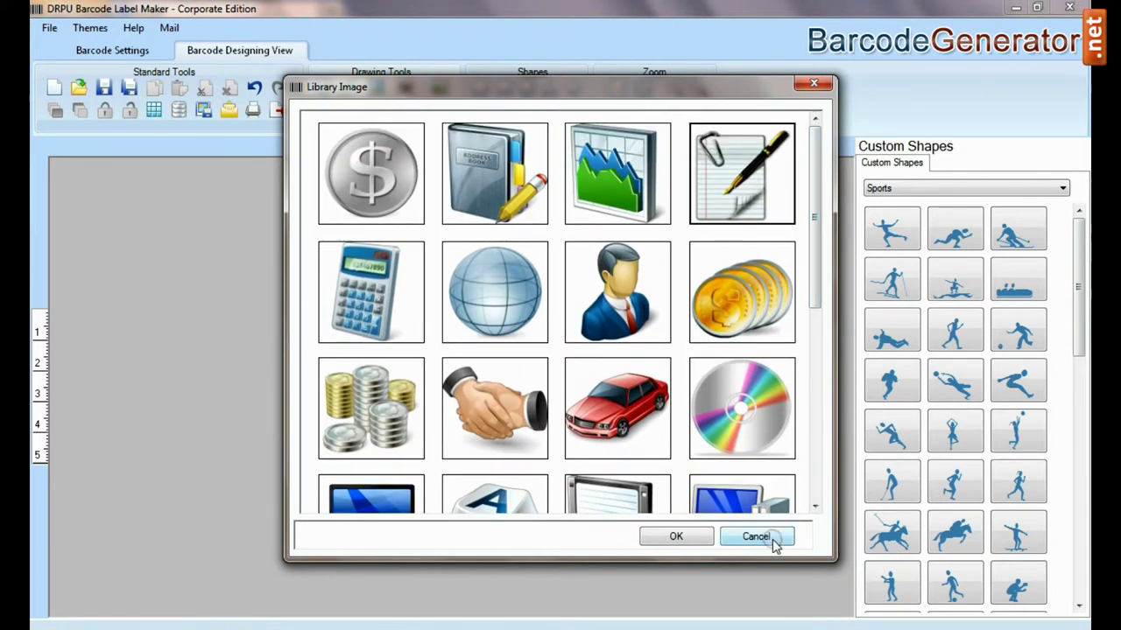
click(775, 537)
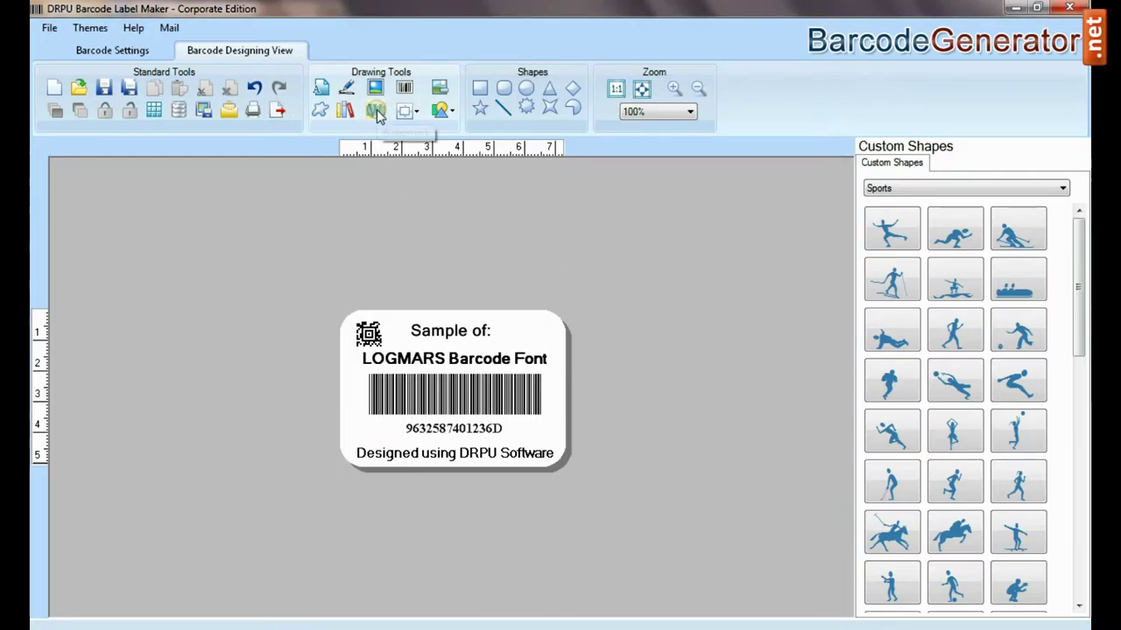
Step: Draw a thin rectangle outline around the 2D barcode at the top-left
click(407, 111)
click(453, 118)
click(453, 118)
click(445, 112)
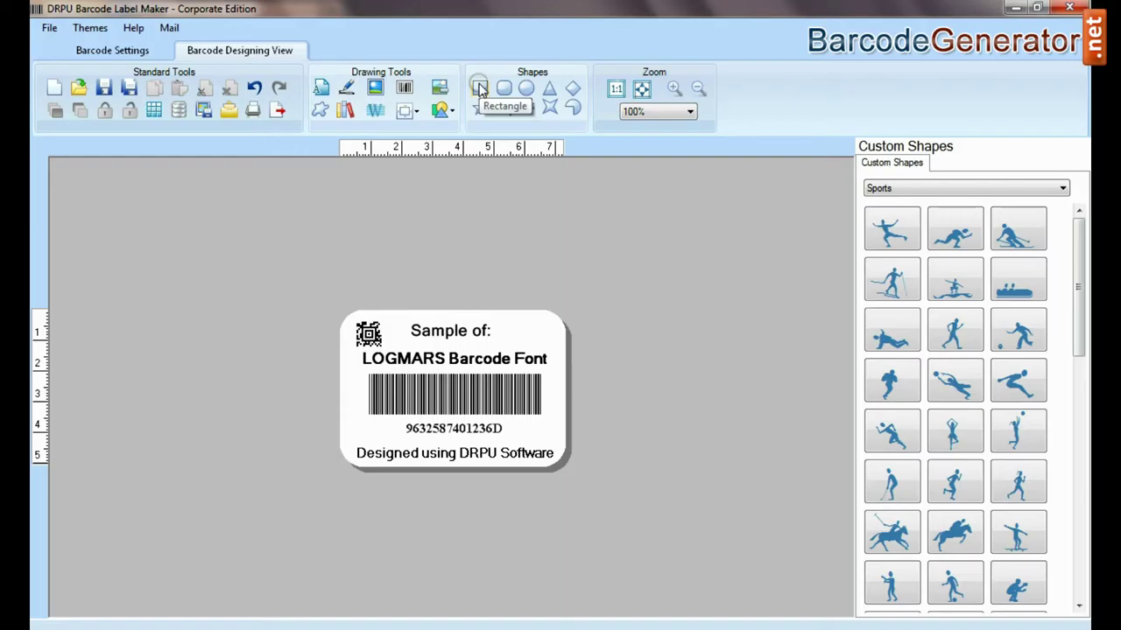
click(480, 89)
drag(405, 347, 350, 309)
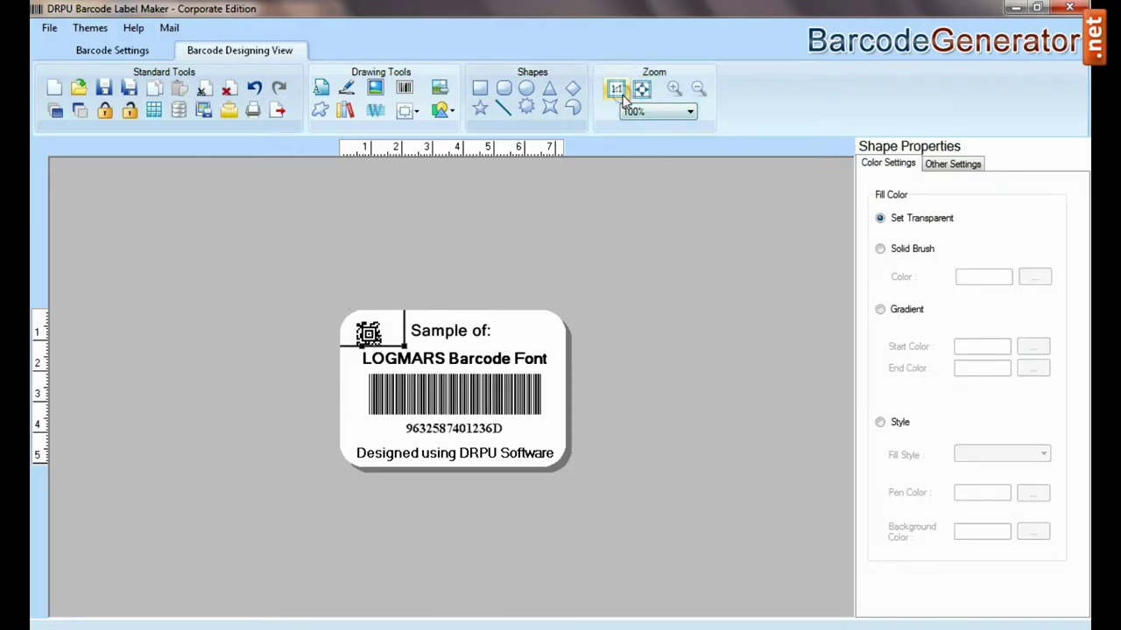
Step: Zoom the label to 200%, then 50%, and back to actual 100% size
click(673, 88)
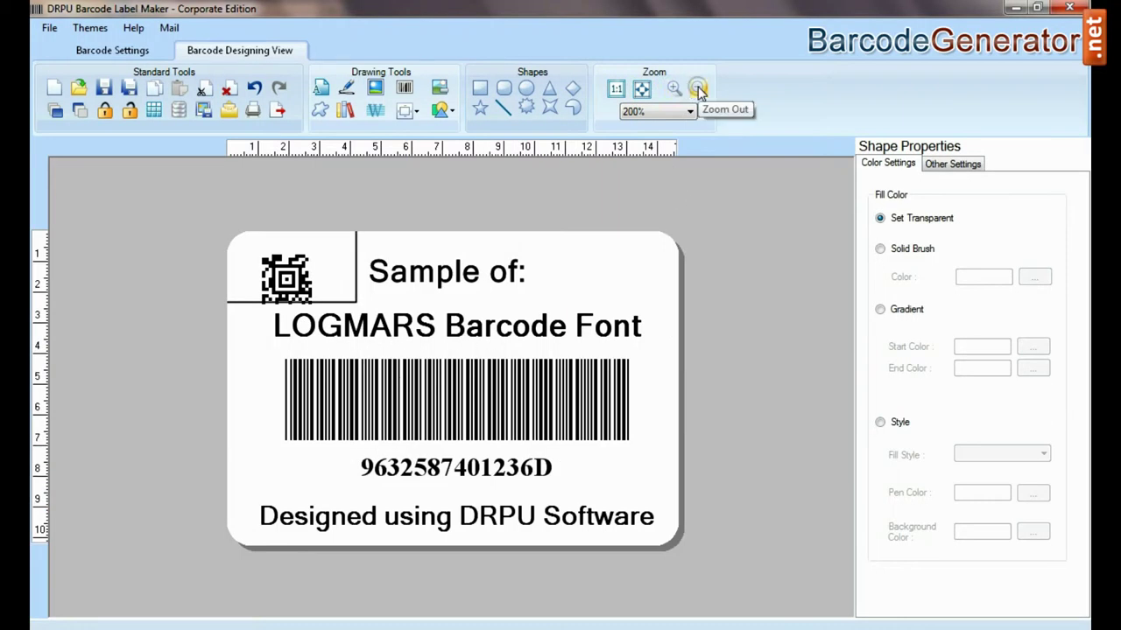
click(698, 88)
click(698, 88)
click(616, 89)
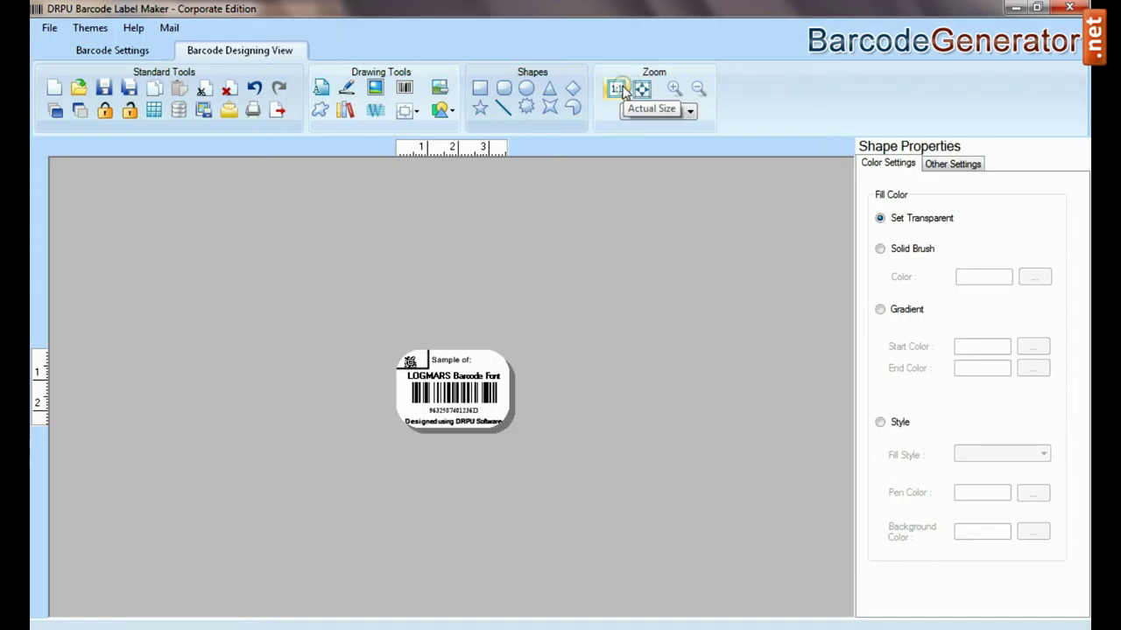
click(657, 111)
click(655, 121)
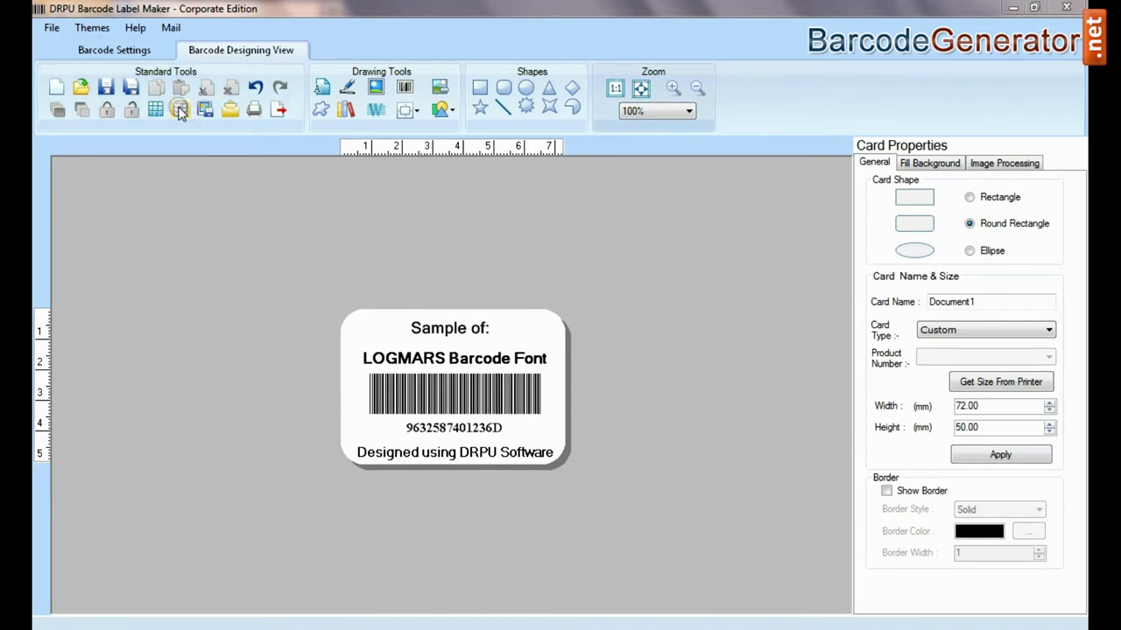
click(180, 110)
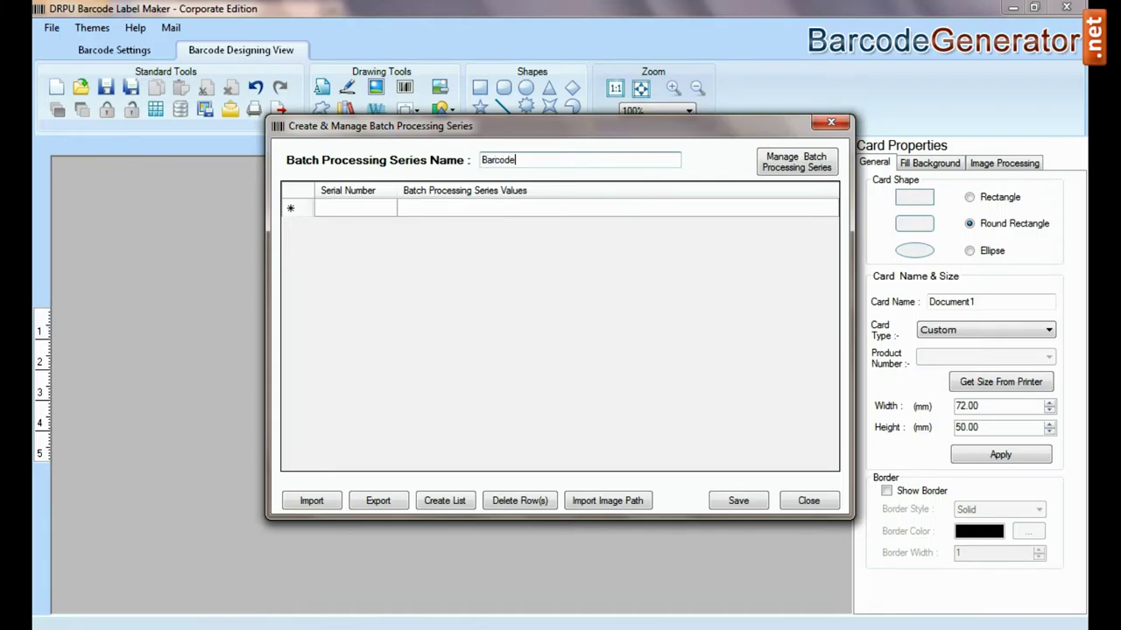
Step: Generate the series Abc1ZZ to Abc13ZZ (prefix Abc, suffix ZZ), then close and reopen the manager
click(429, 499)
click(433, 215)
text(Abc)
click(658, 215)
click(525, 242)
text(1)
key(Tab)
text(1)
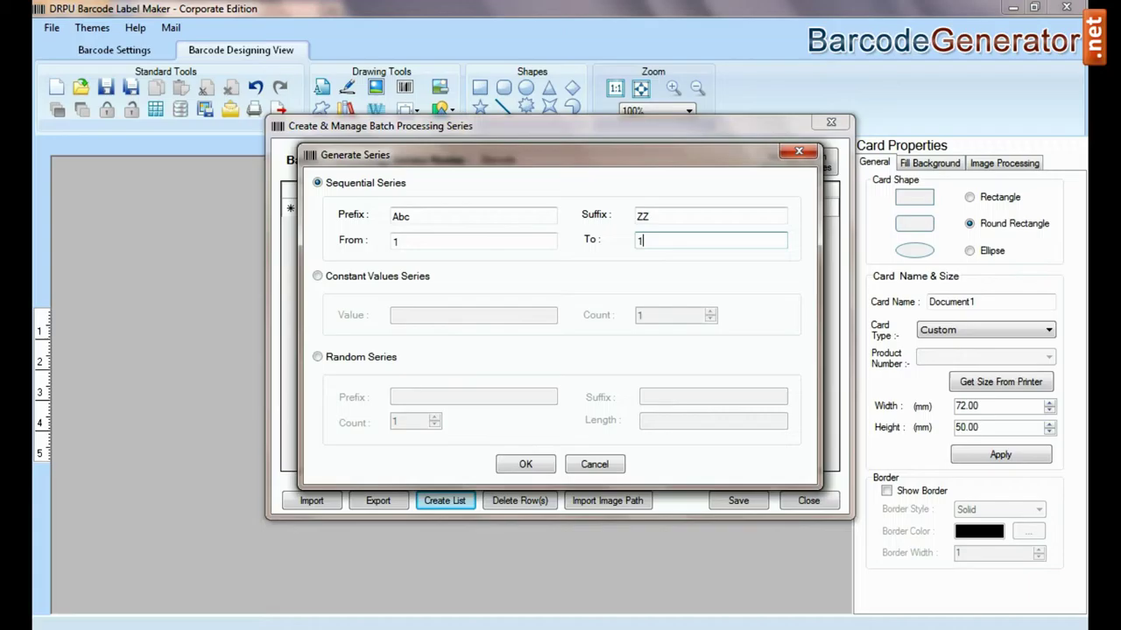
click(528, 464)
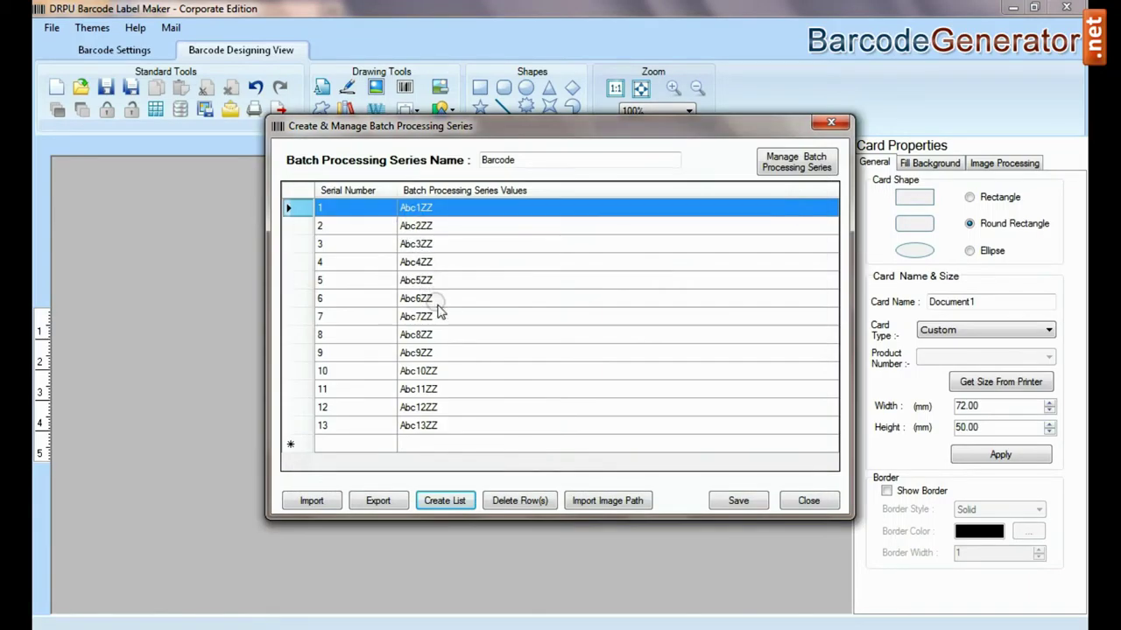
click(810, 502)
click(181, 109)
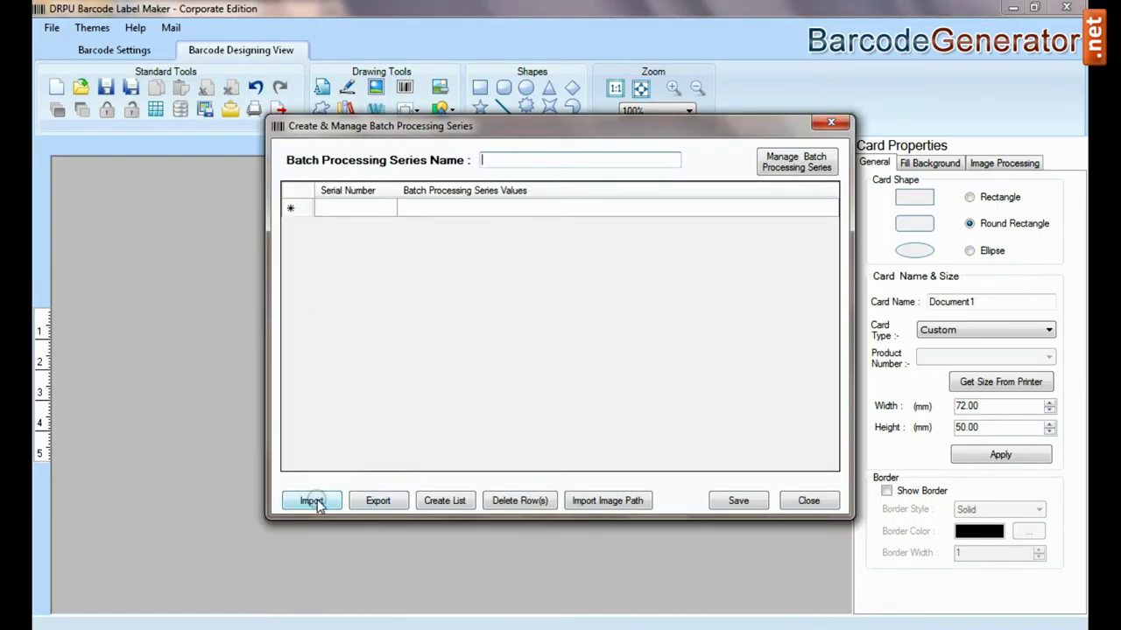
Step: Import the Ab012 column from the Excel worksheet as seven series values
click(311, 501)
click(495, 253)
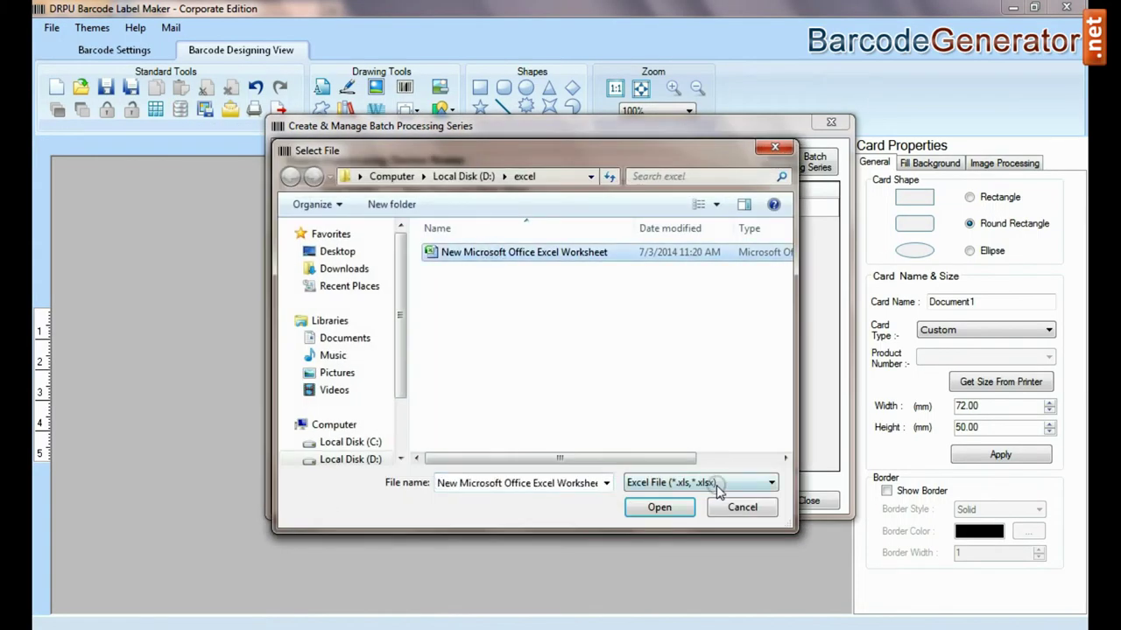
click(705, 482)
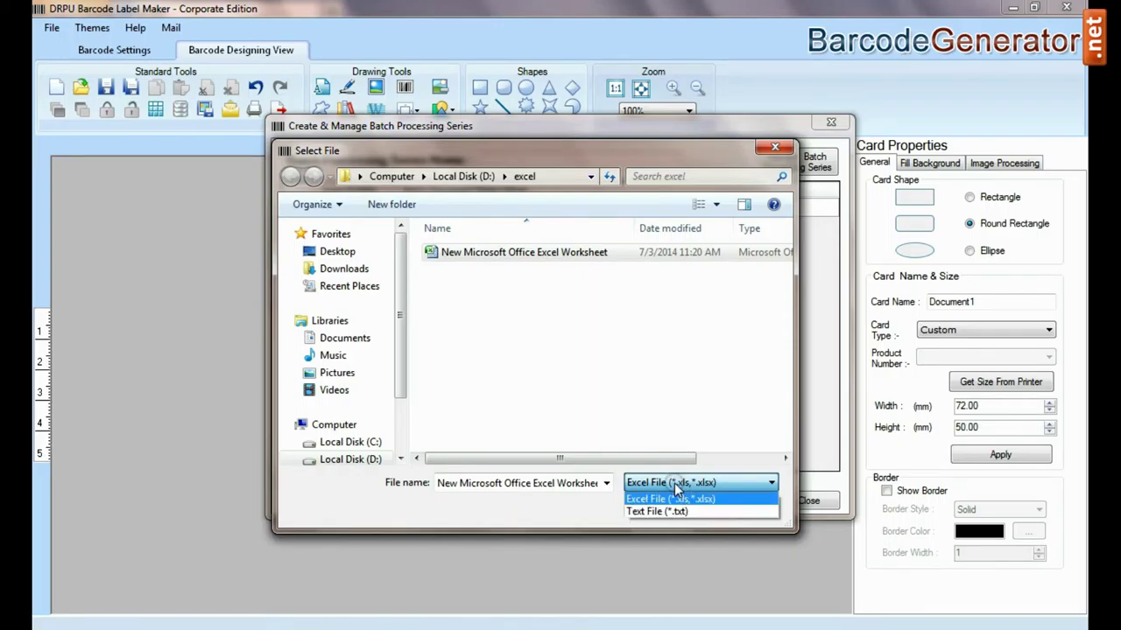
click(674, 487)
click(656, 505)
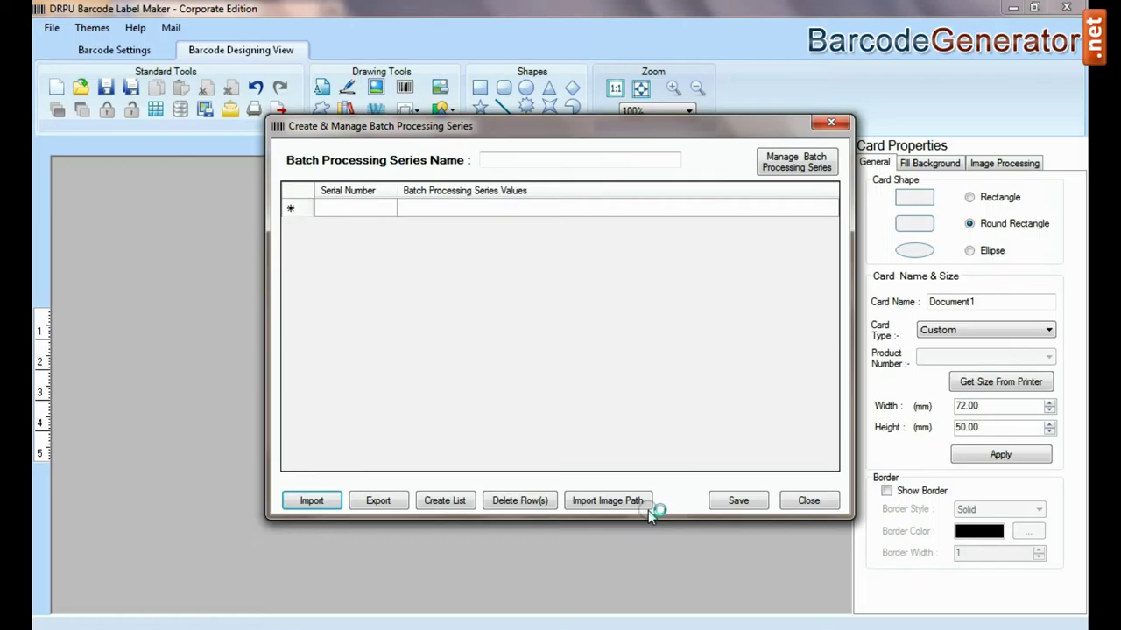
click(556, 201)
click(700, 499)
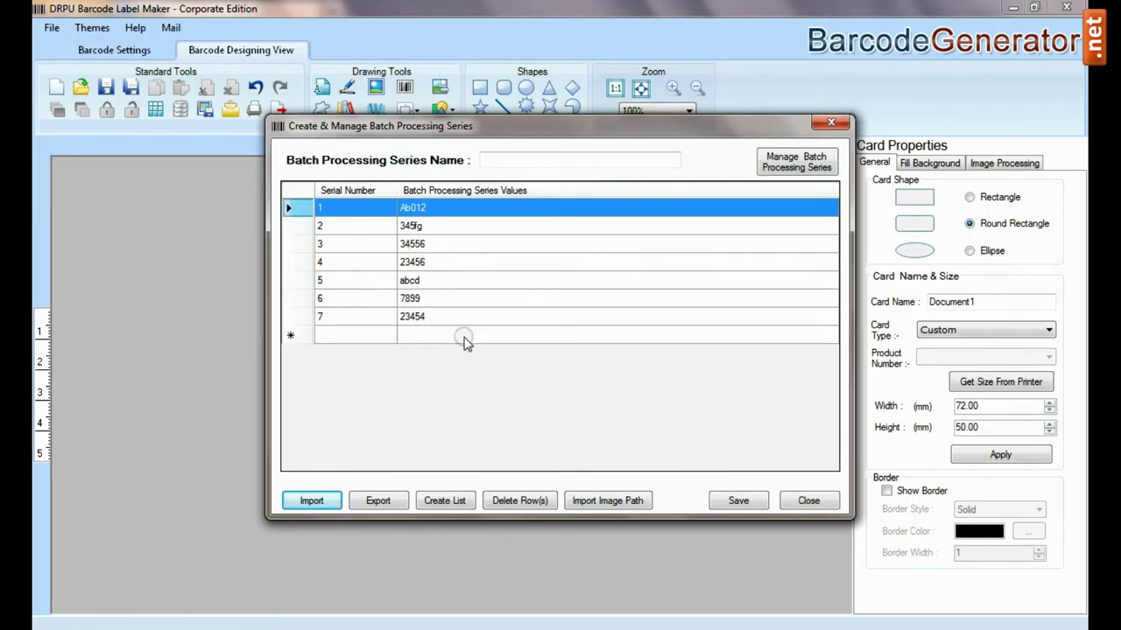
click(374, 499)
Step: Cancel the Excel .xls export and close the batch series manager
click(389, 470)
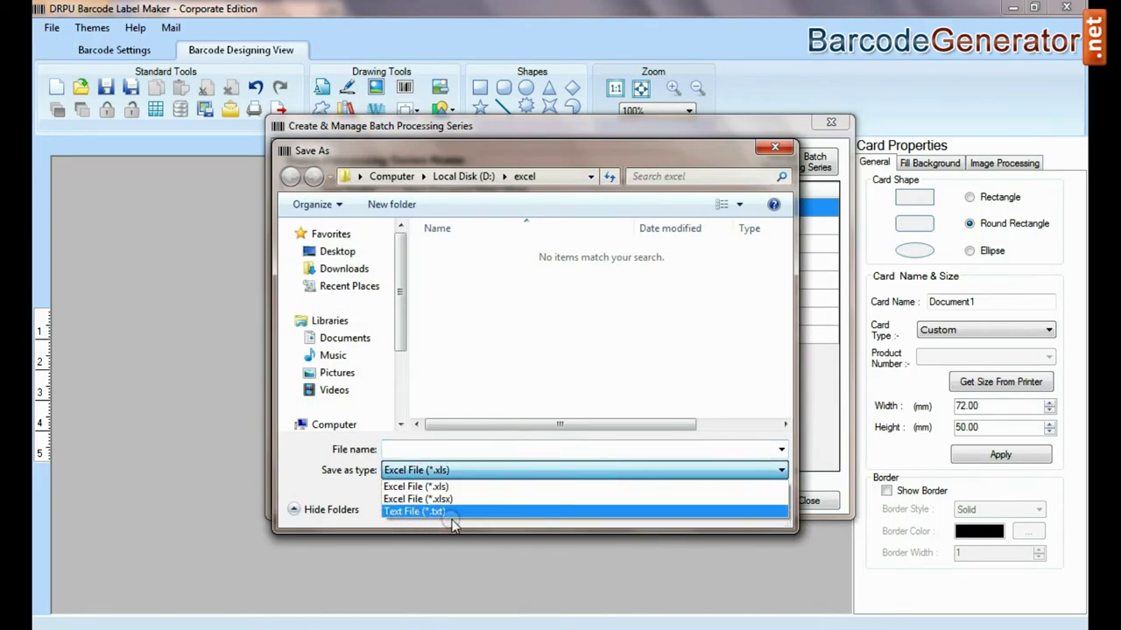
click(462, 487)
click(741, 509)
click(810, 502)
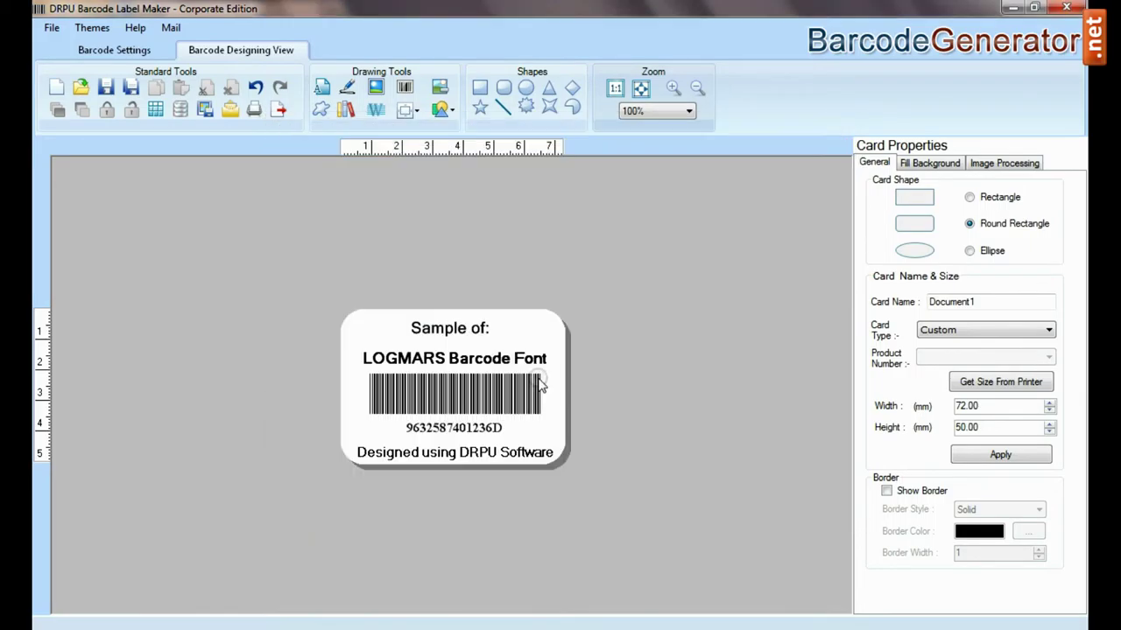
click(231, 110)
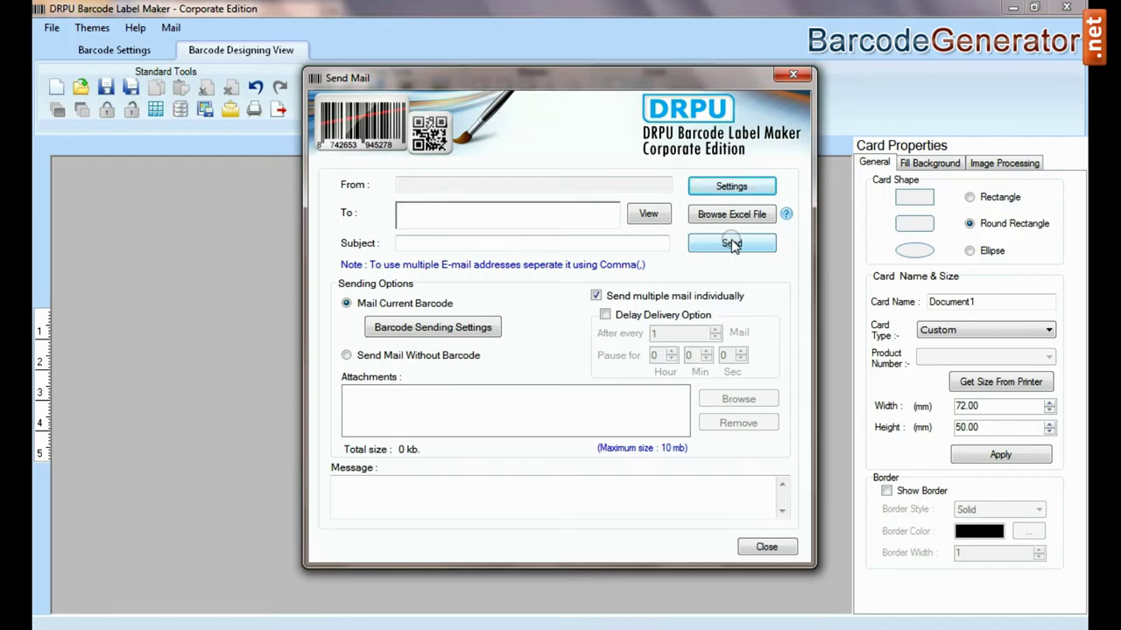
click(767, 547)
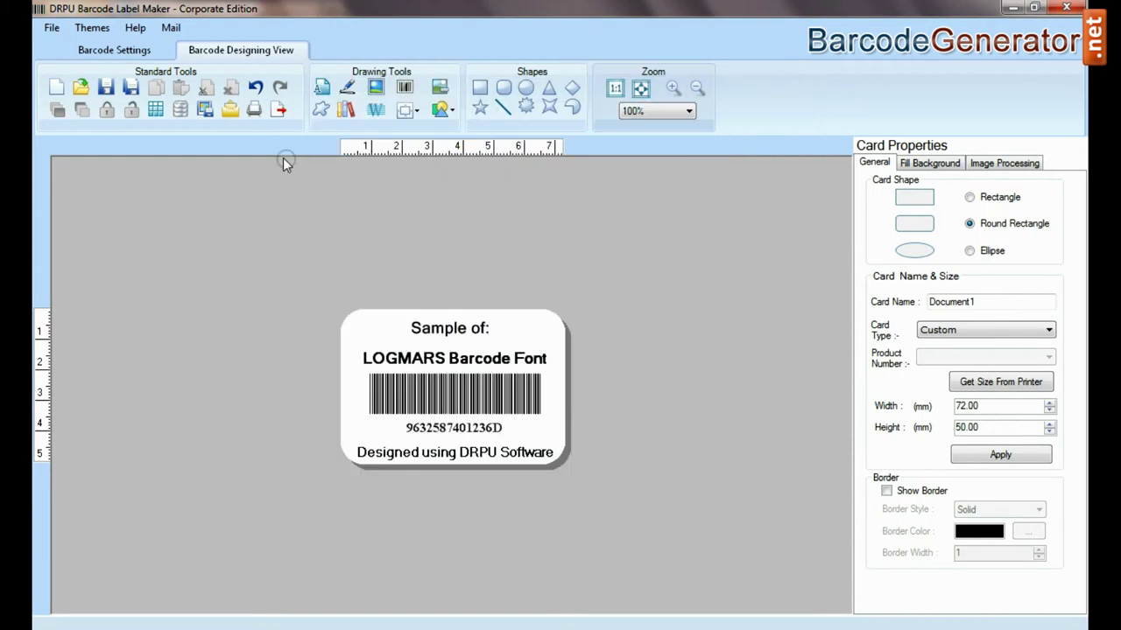
Step: In print settings, use predefined label stock and try Avery A4 product C32004
click(254, 110)
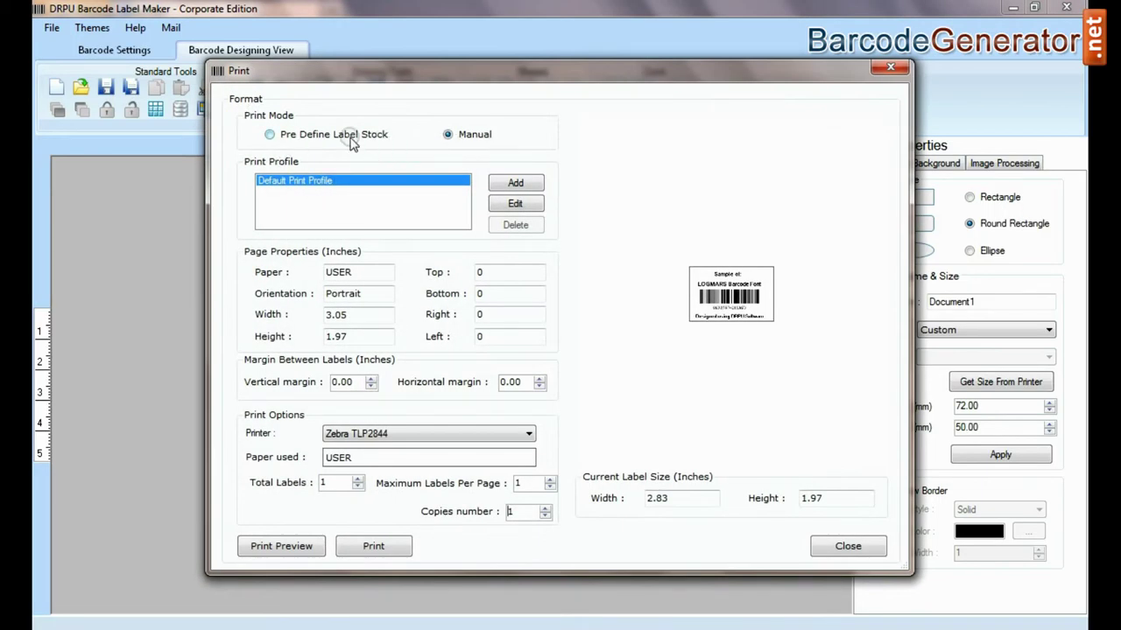
click(270, 134)
click(385, 180)
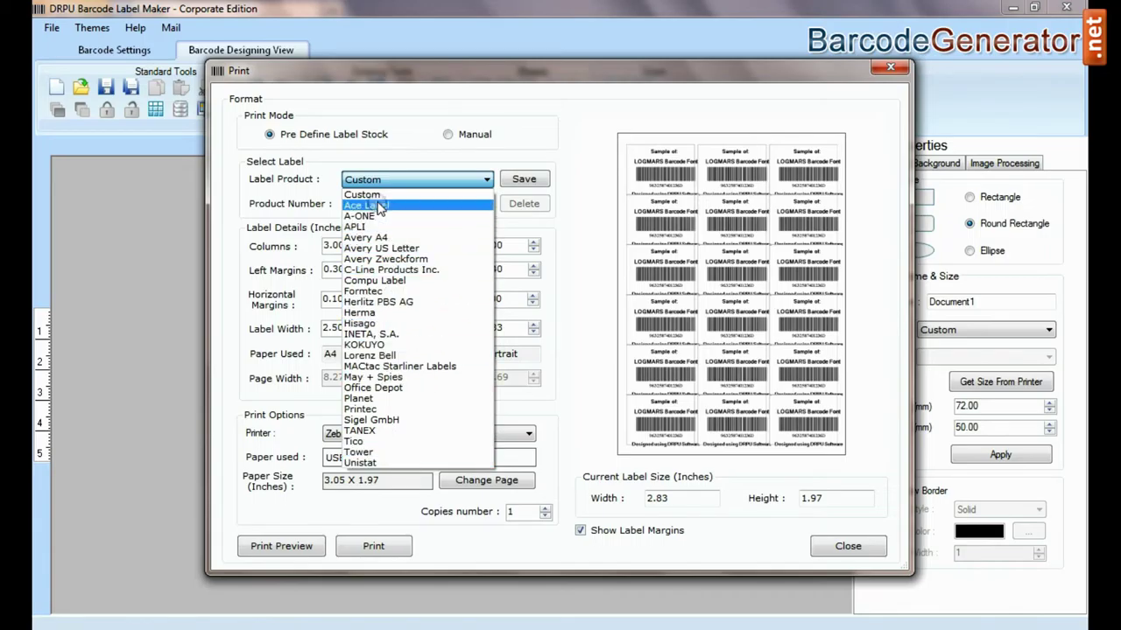
click(385, 237)
click(407, 204)
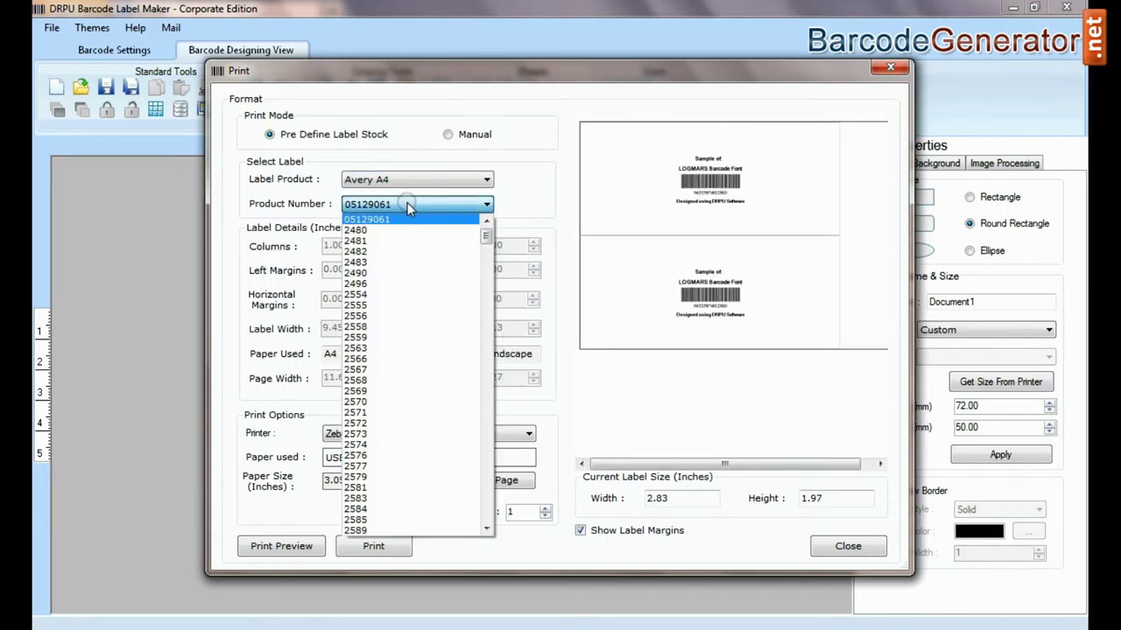
drag(486, 240, 482, 317)
click(407, 318)
Step: Switch the label stock to a different Formtec product number
click(364, 179)
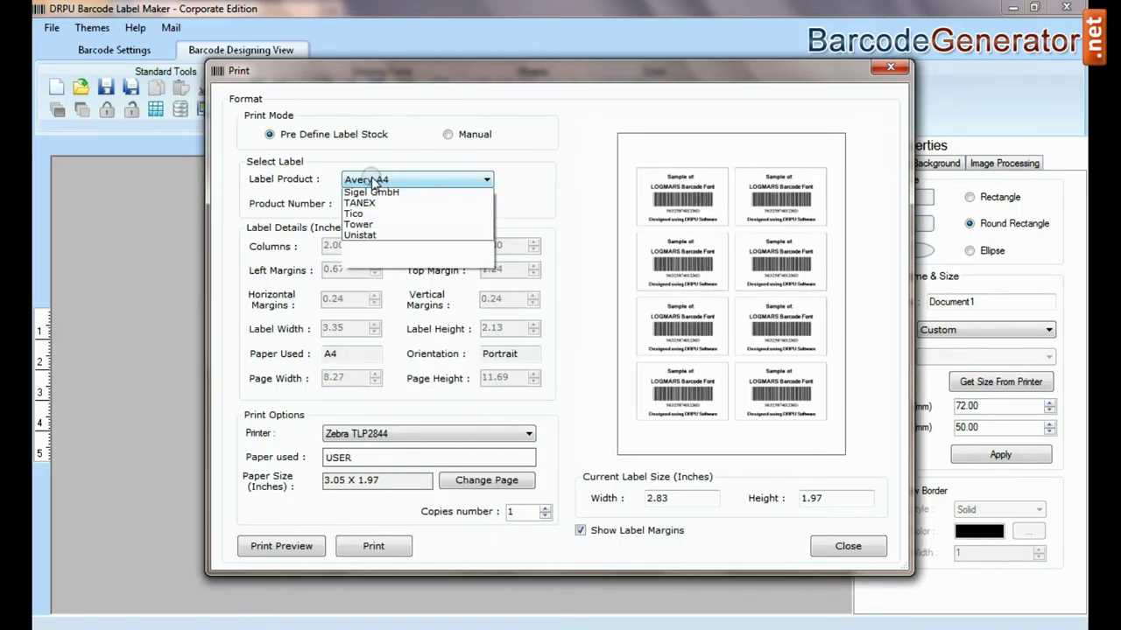
click(390, 292)
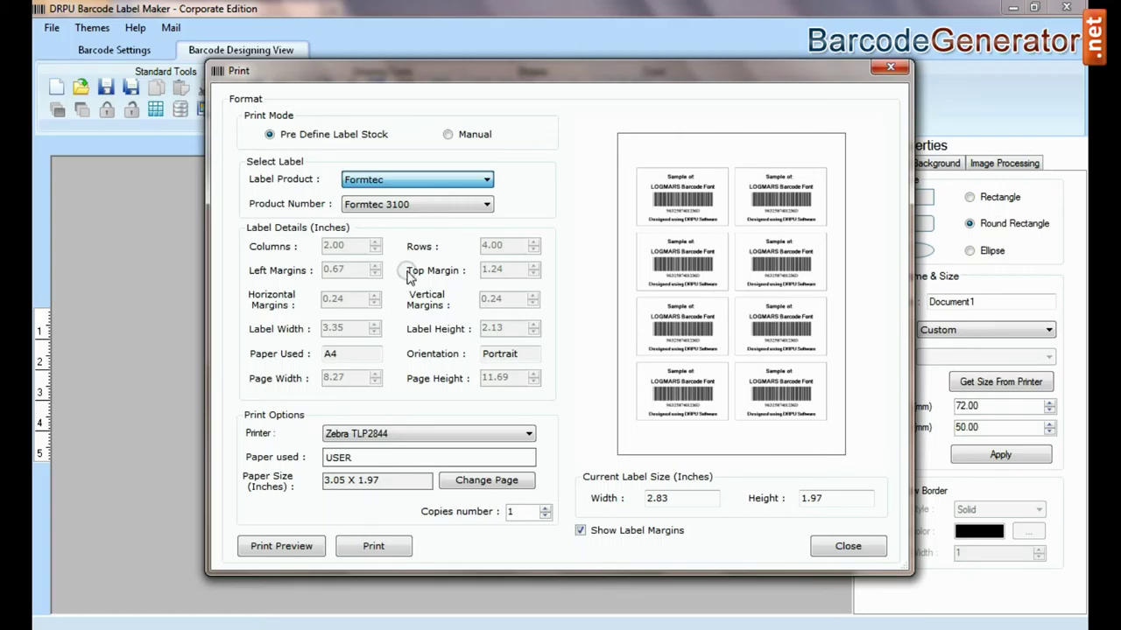
click(434, 204)
drag(487, 223, 488, 325)
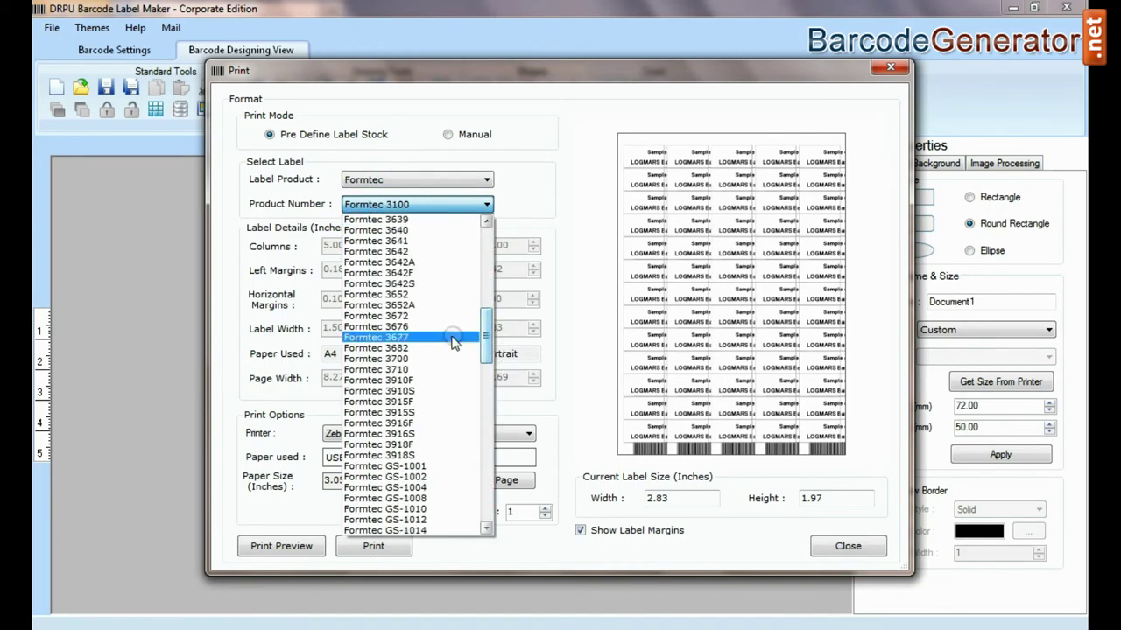
click(429, 328)
Step: Select Hisago CJ160S label stock, then switch to manual page layout
click(402, 179)
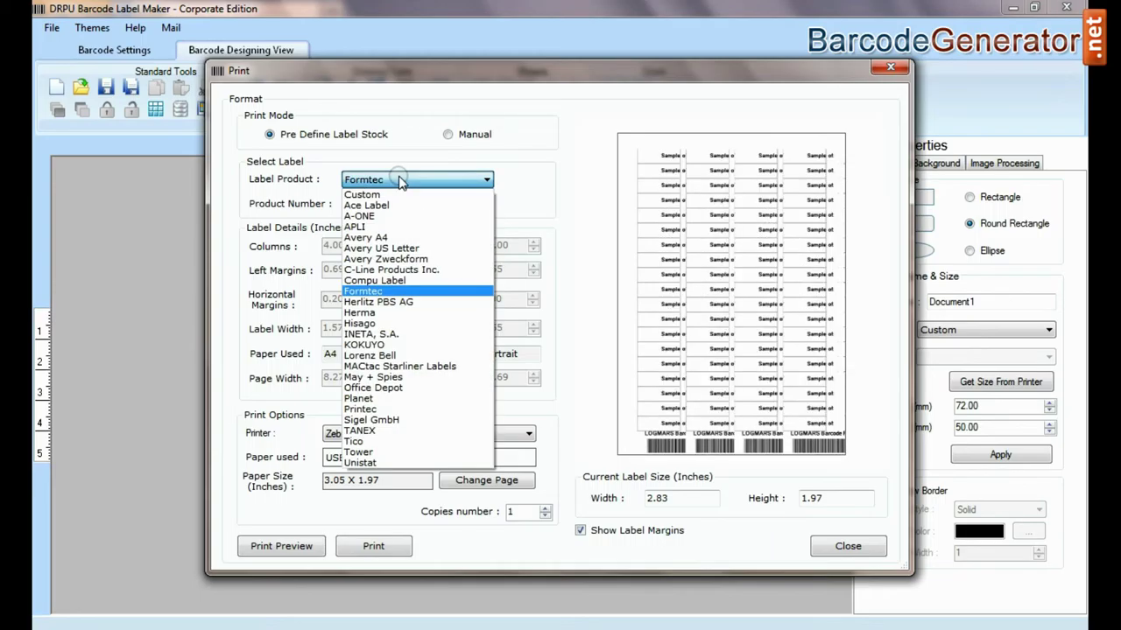
click(363, 324)
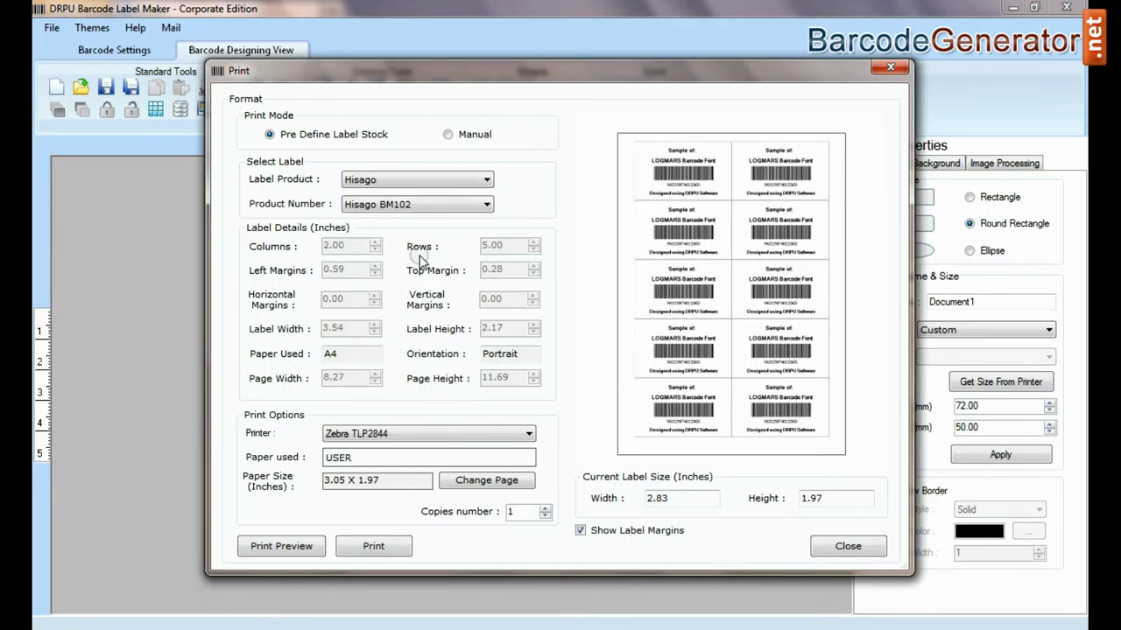
click(419, 209)
drag(487, 224, 488, 293)
click(427, 306)
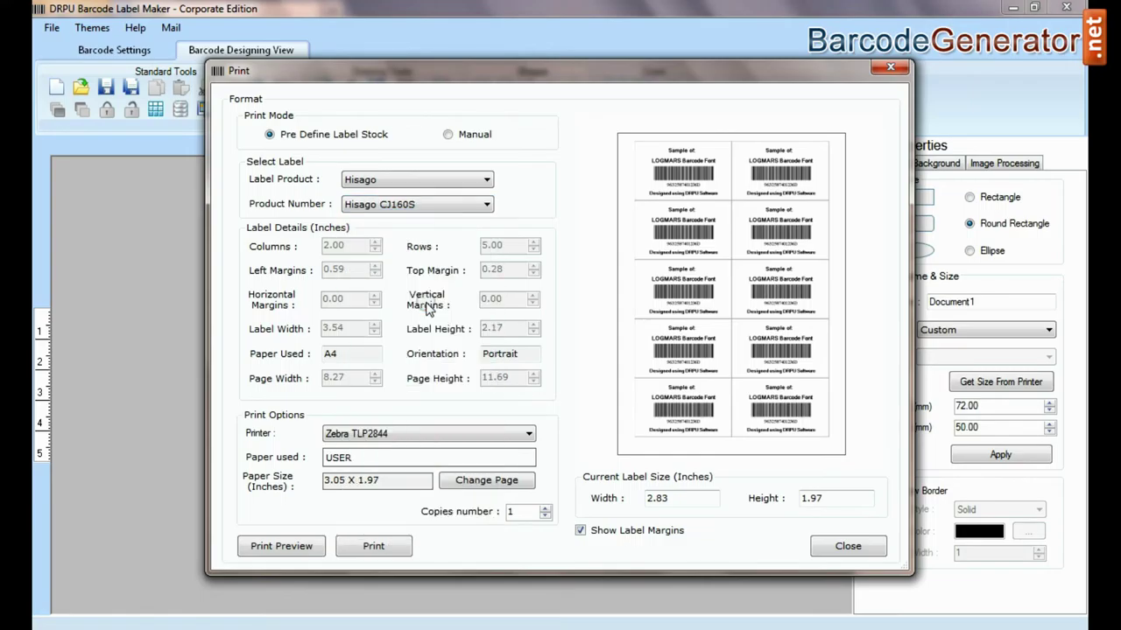
click(457, 137)
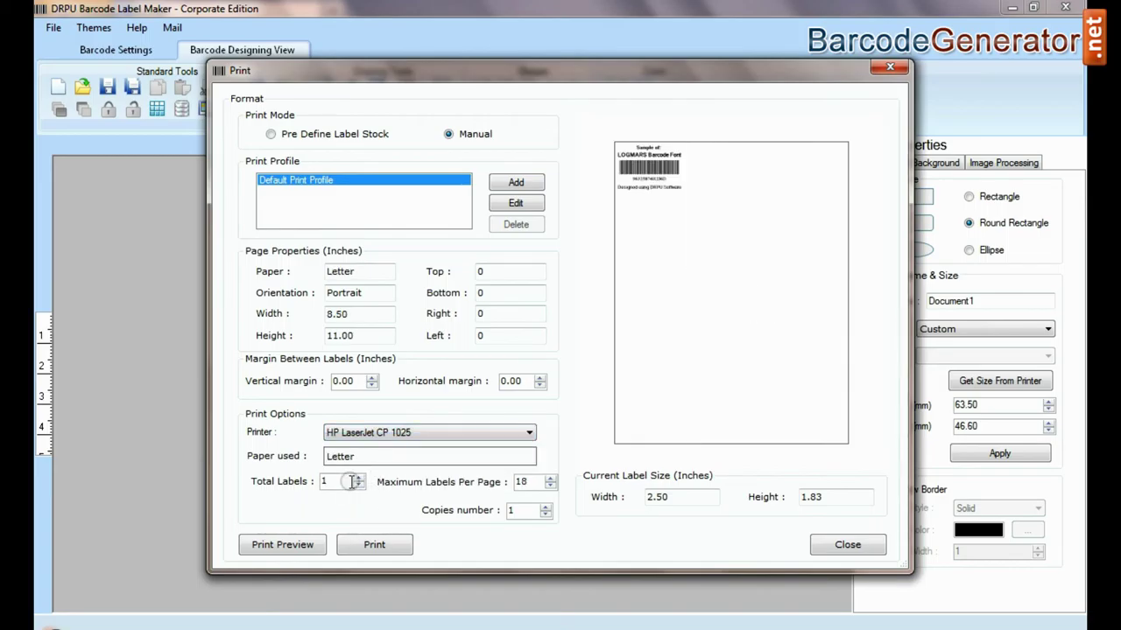
Step: Raise the horizontal label margin step by step to 0.20
click(540, 383)
click(540, 380)
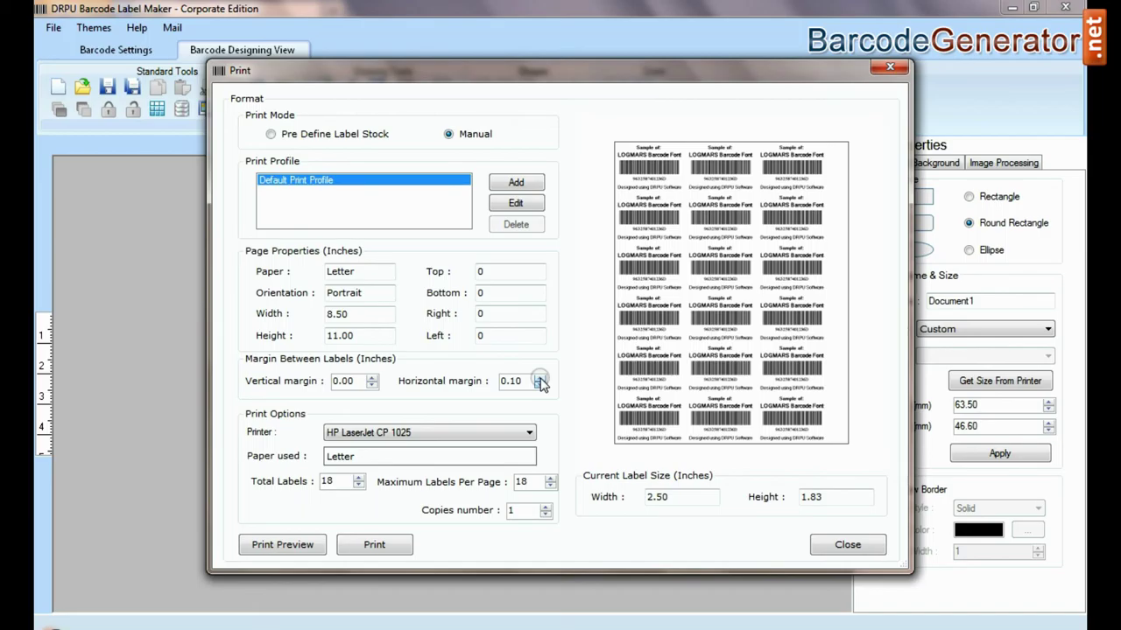
click(541, 377)
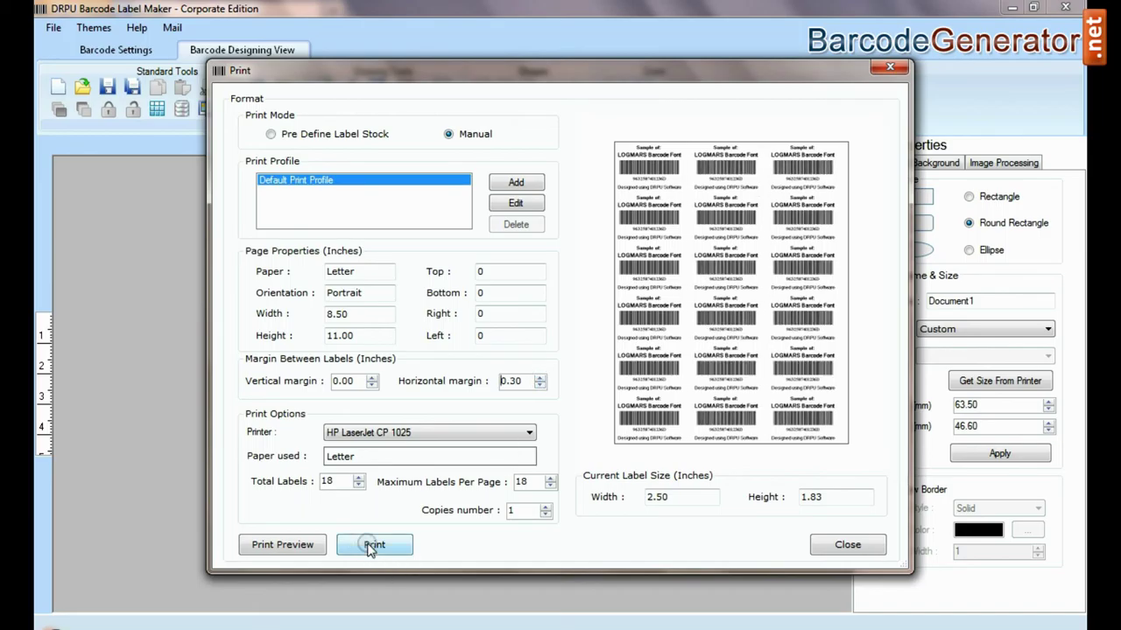